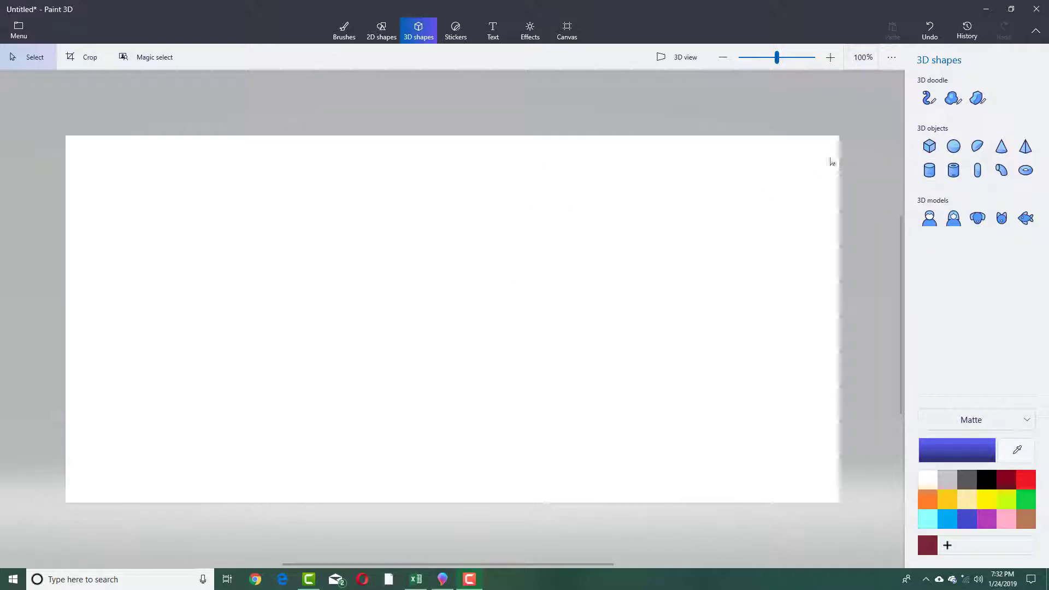
- Draw a closed elongated vehicle body, narrower at the front end, with the soft edge 3D doodle across the canvas centre
{"action": "left_click", "coordinate": [951, 100]}
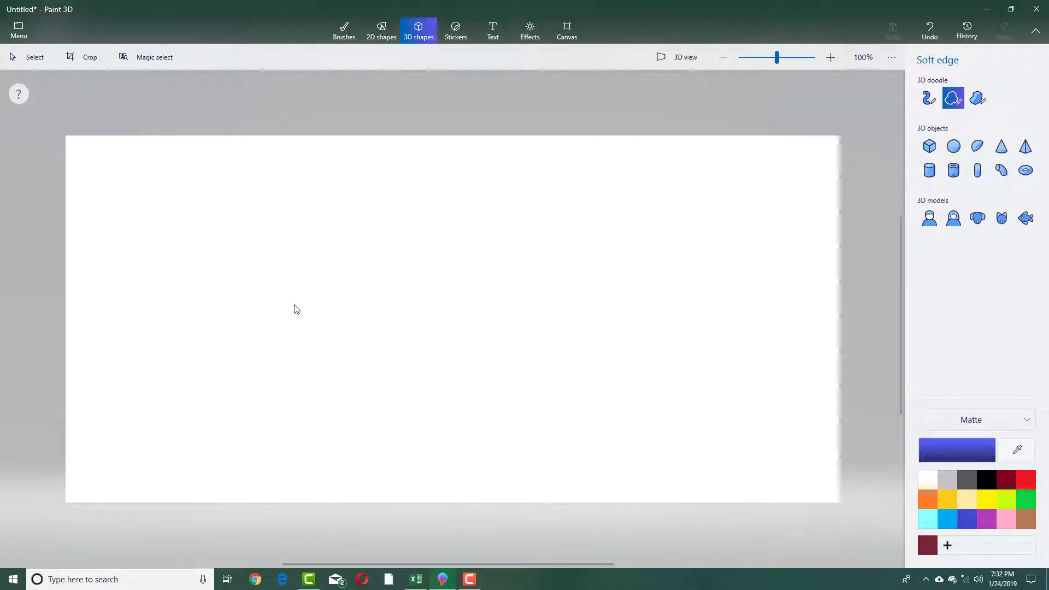
{"action": "mouse_move", "coordinate": [402, 295]}
{"action": "left_mouse_down"}
{"action": "mouse_move", "coordinate": [533, 294]}
{"action": "mouse_move", "coordinate": [515, 342]}
{"action": "mouse_move", "coordinate": [446, 349]}
{"action": "left_mouse_up"}
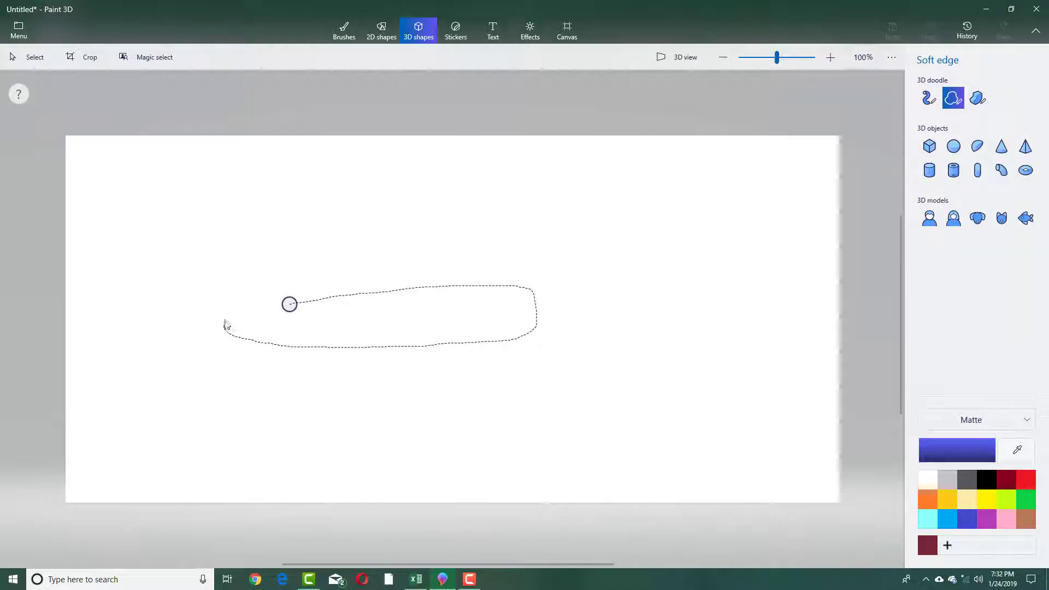
{"action": "left_click_drag", "start_coordinate": [270, 310], "coordinate": [289, 304]}
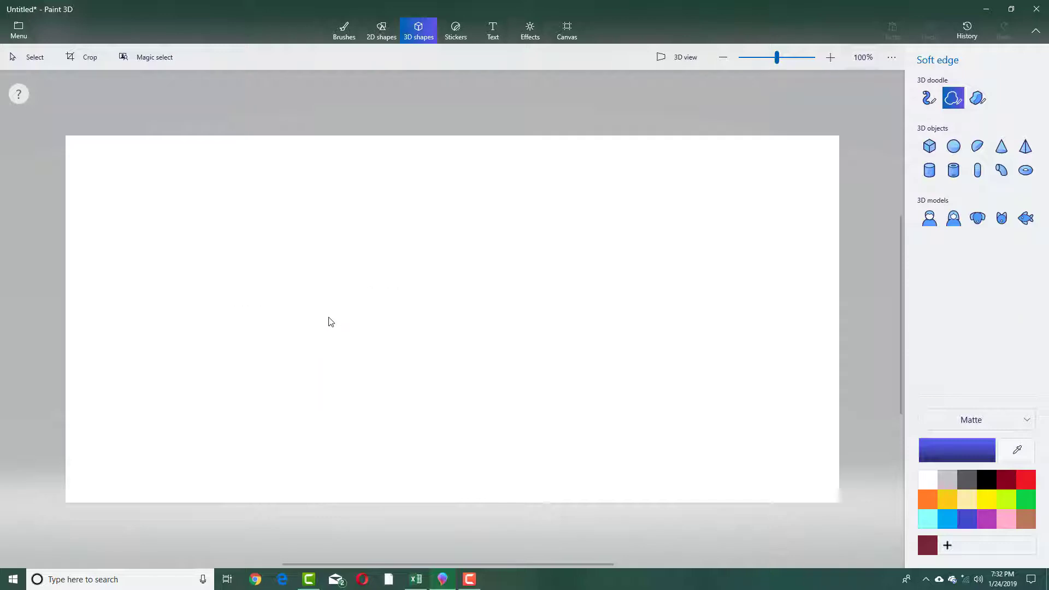
- Hide the canvas and show the body in 3D view
{"action": "left_click", "coordinate": [680, 61]}
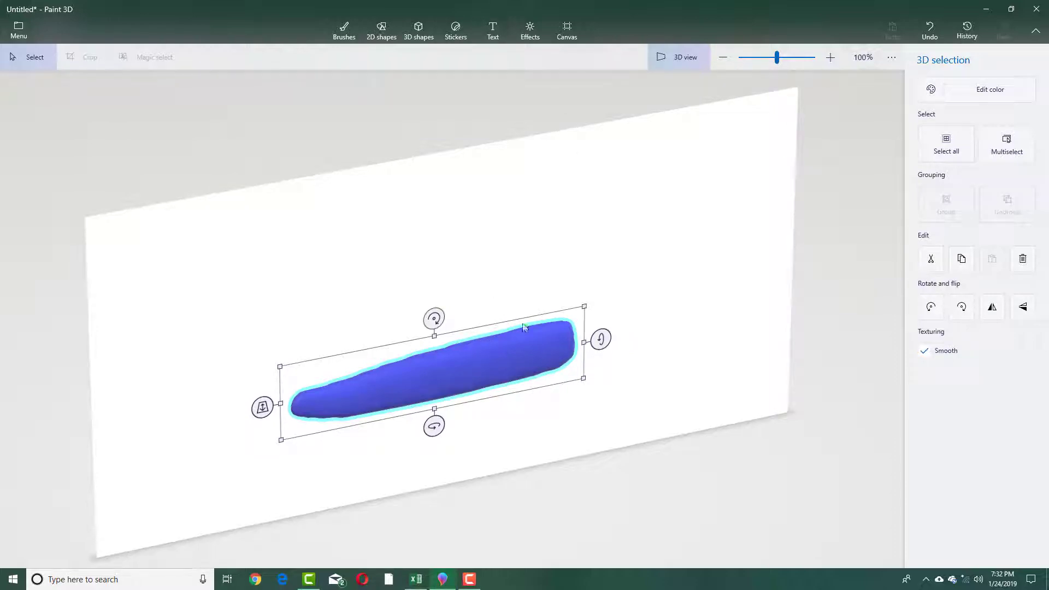
{"action": "left_click", "coordinate": [569, 32]}
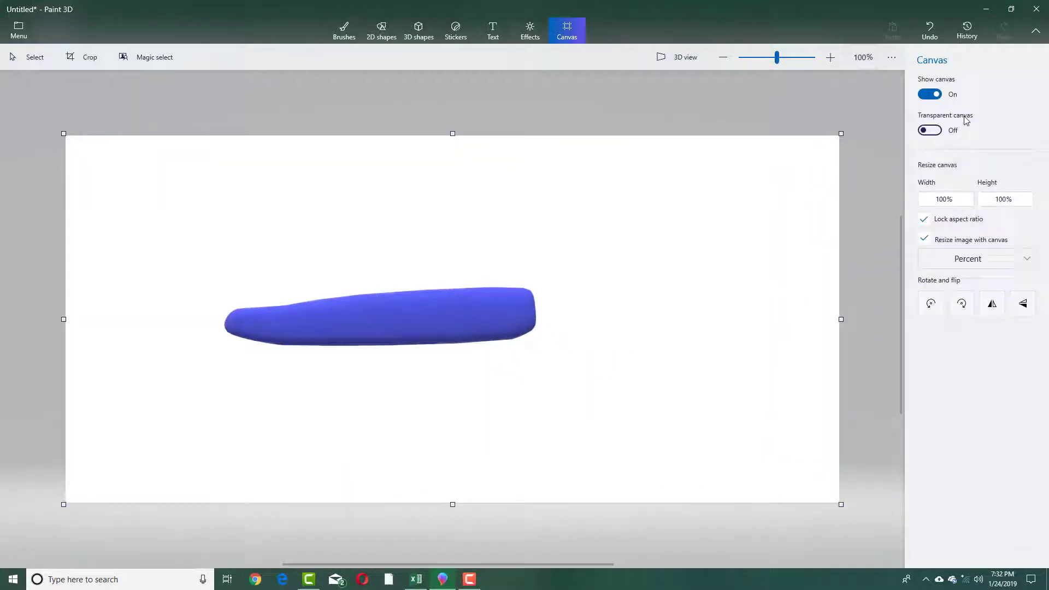
{"action": "left_click", "coordinate": [929, 94]}
{"action": "left_click", "coordinate": [687, 64]}
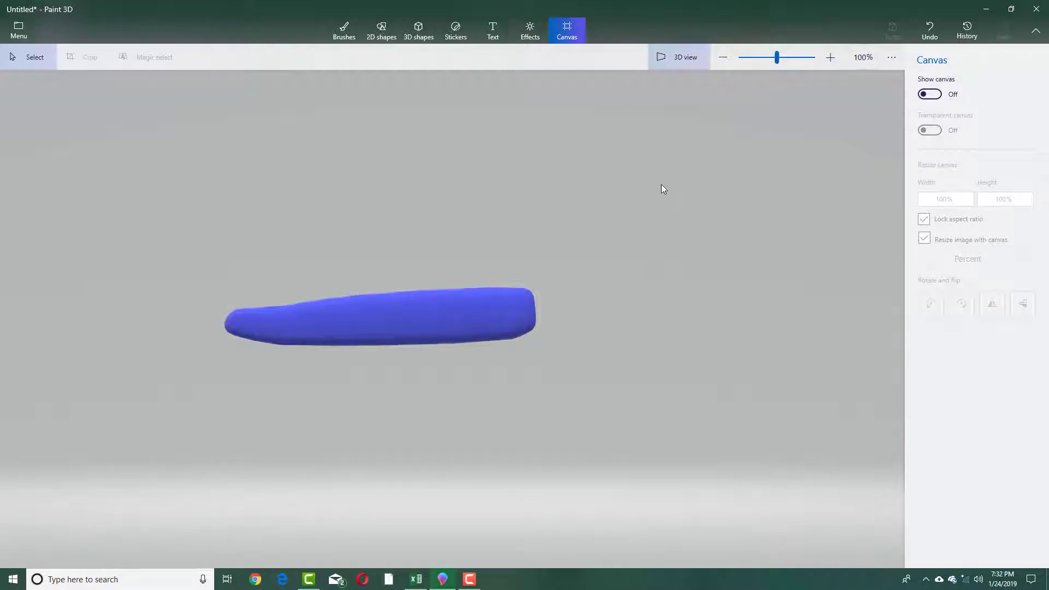
- Select the body and reposition it in 3D space, checking its placement from several angles
{"action": "right_click_drag", "start_coordinate": [562, 396], "coordinate": [582, 340]}
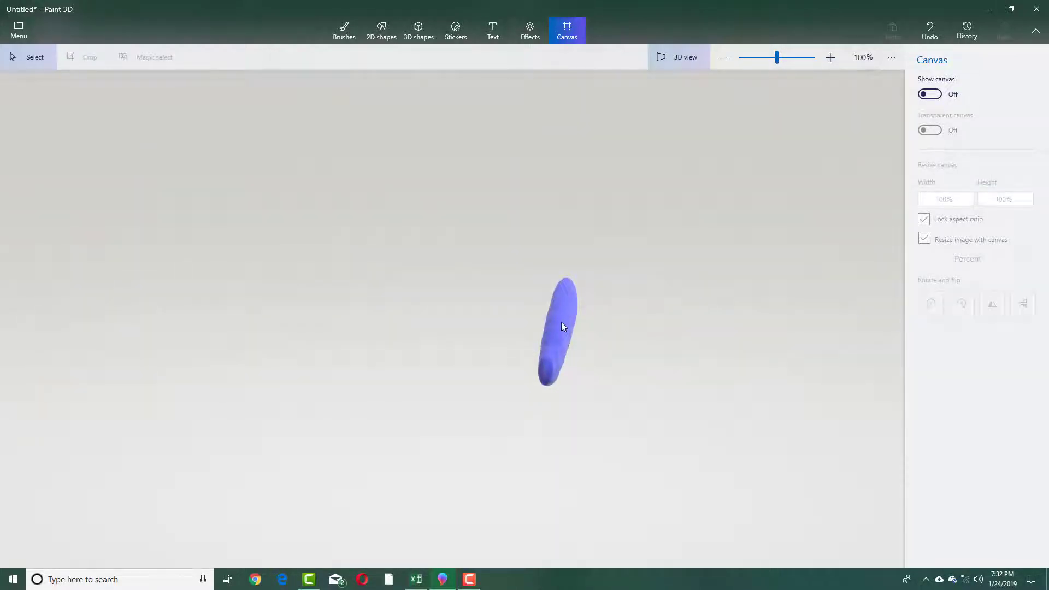
{"action": "left_click", "coordinate": [561, 322]}
{"action": "left_click_drag", "start_coordinate": [582, 334], "coordinate": [648, 340]}
{"action": "right_click_drag", "start_coordinate": [709, 362], "coordinate": [609, 370]}
{"action": "mouse_move", "coordinate": [608, 370]}
{"action": "left_mouse_down"}
{"action": "mouse_move", "coordinate": [601, 346]}
{"action": "mouse_move", "coordinate": [615, 381]}
{"action": "left_mouse_up"}
{"action": "right_click_drag", "start_coordinate": [684, 406], "coordinate": [795, 429]}
{"action": "left_click_drag", "start_coordinate": [640, 333], "coordinate": [655, 334]}
{"action": "right_click_drag", "start_coordinate": [774, 320], "coordinate": [565, 290]}
{"action": "left_click_drag", "start_coordinate": [566, 295], "coordinate": [603, 249]}
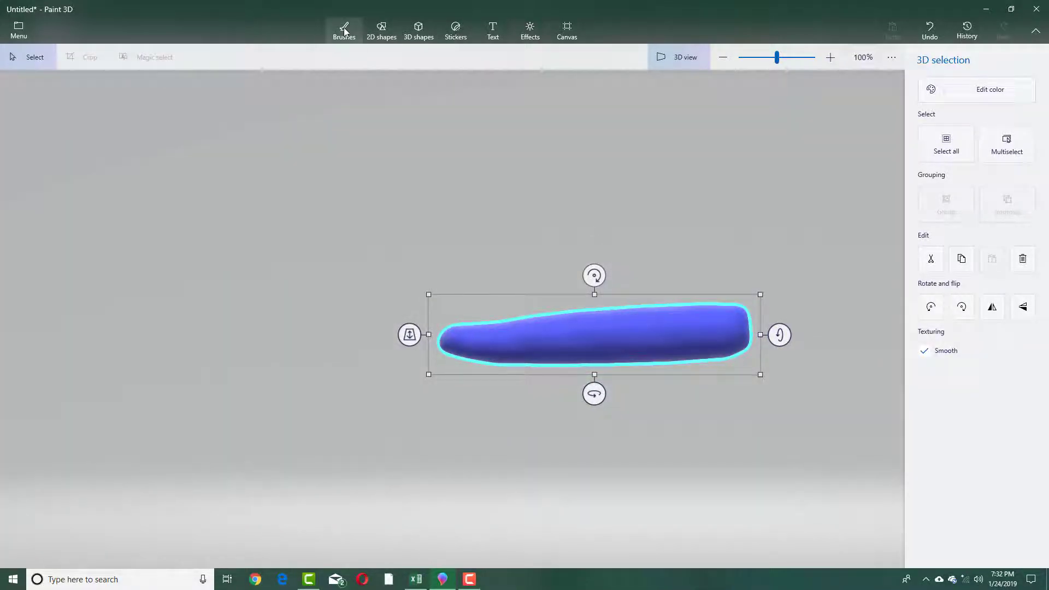
- Draw a thin vertical cylinder extending downward from the body's narrow front end as an axle rod
{"action": "left_click", "coordinate": [419, 33]}
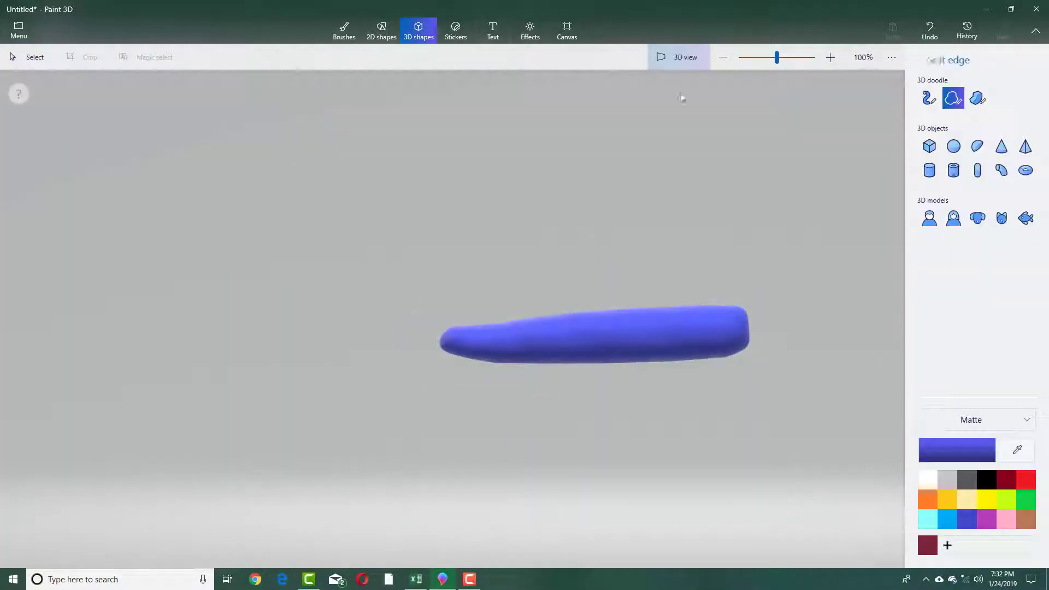
{"action": "left_click", "coordinate": [929, 171]}
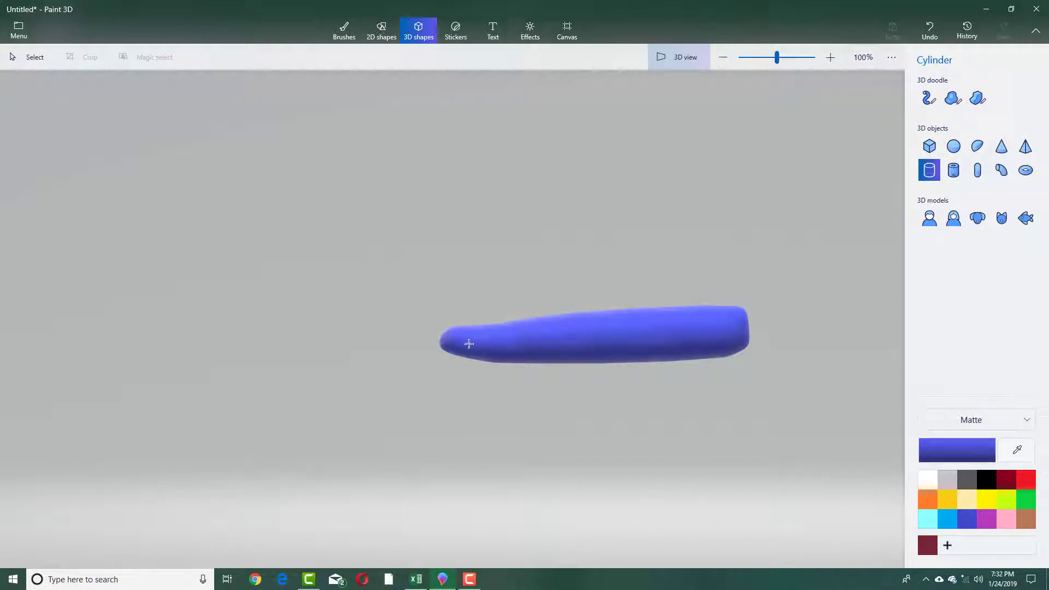
{"action": "left_click_drag", "start_coordinate": [477, 340], "coordinate": [483, 499]}
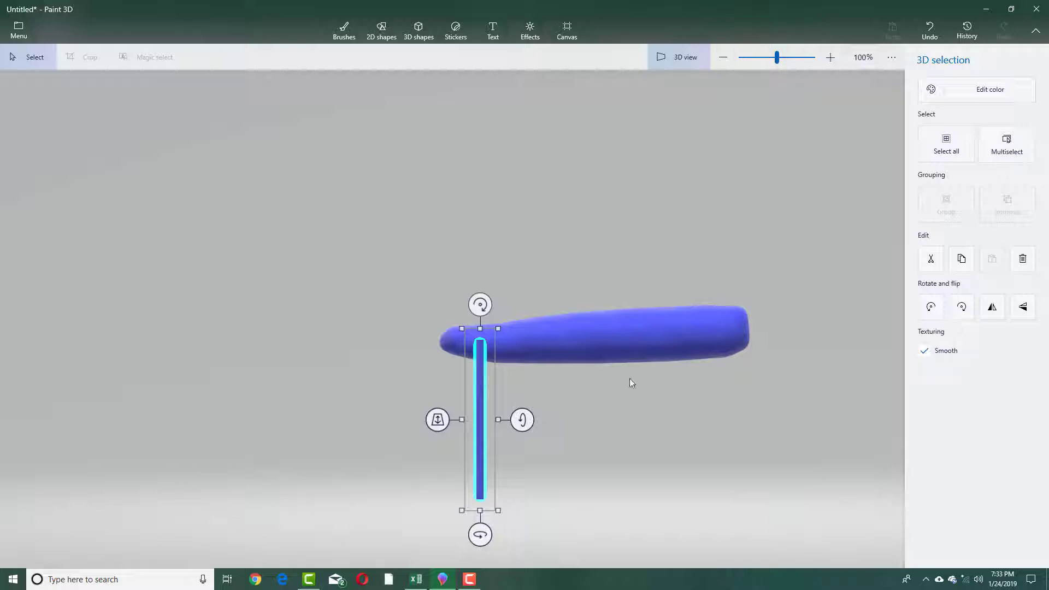
- Rotate the thin cylinder to lie horizontally and move it crosswise through the body's narrow end, protruding on both sides
{"action": "right_click_drag", "start_coordinate": [629, 378], "coordinate": [785, 453]}
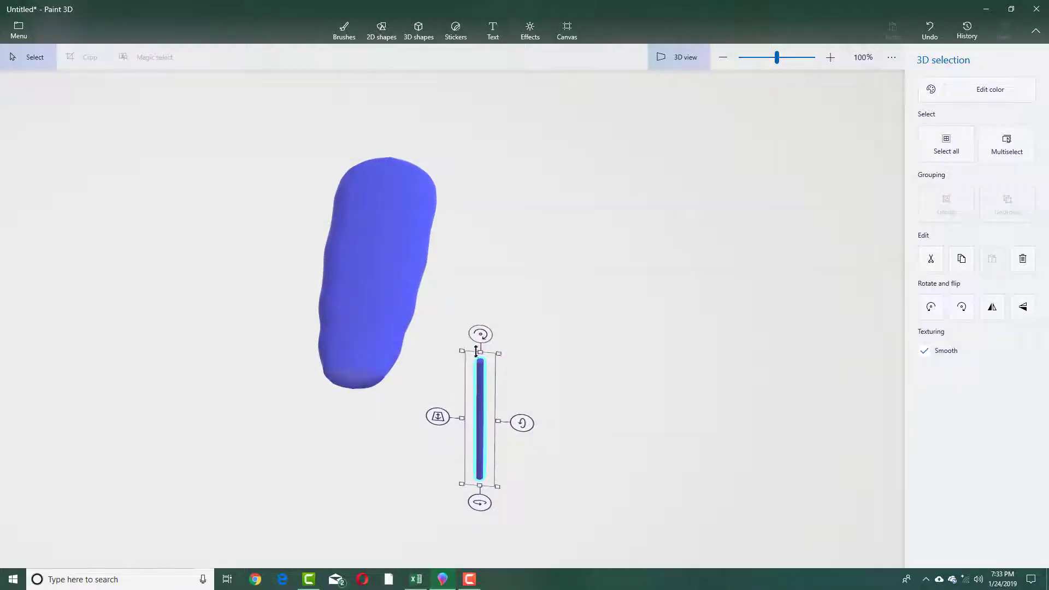
{"action": "left_click_drag", "start_coordinate": [483, 332], "coordinate": [574, 421]}
{"action": "left_click_drag", "start_coordinate": [486, 412], "coordinate": [356, 349]}
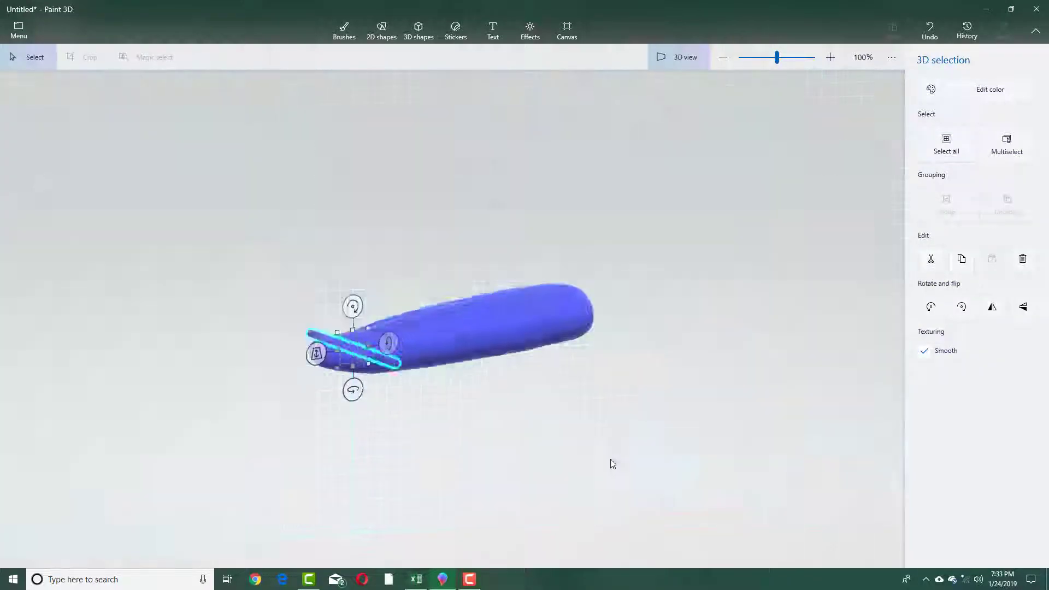
{"action": "right_click_drag", "start_coordinate": [611, 464], "coordinate": [583, 490]}
{"action": "left_click", "coordinate": [508, 345]}
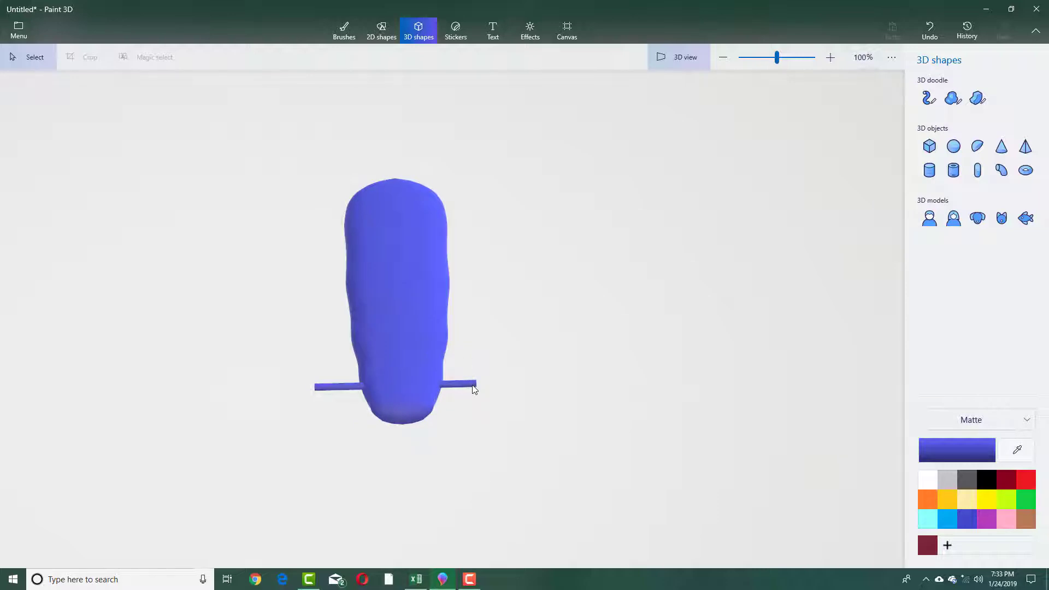
{"action": "left_click", "coordinate": [474, 387]}
{"action": "left_click_drag", "start_coordinate": [474, 384], "coordinate": [480, 388]}
- Lower the front axle toward the underside of the body
{"action": "left_click", "coordinate": [568, 426]}
{"action": "right_click_drag", "start_coordinate": [568, 426], "coordinate": [523, 353]}
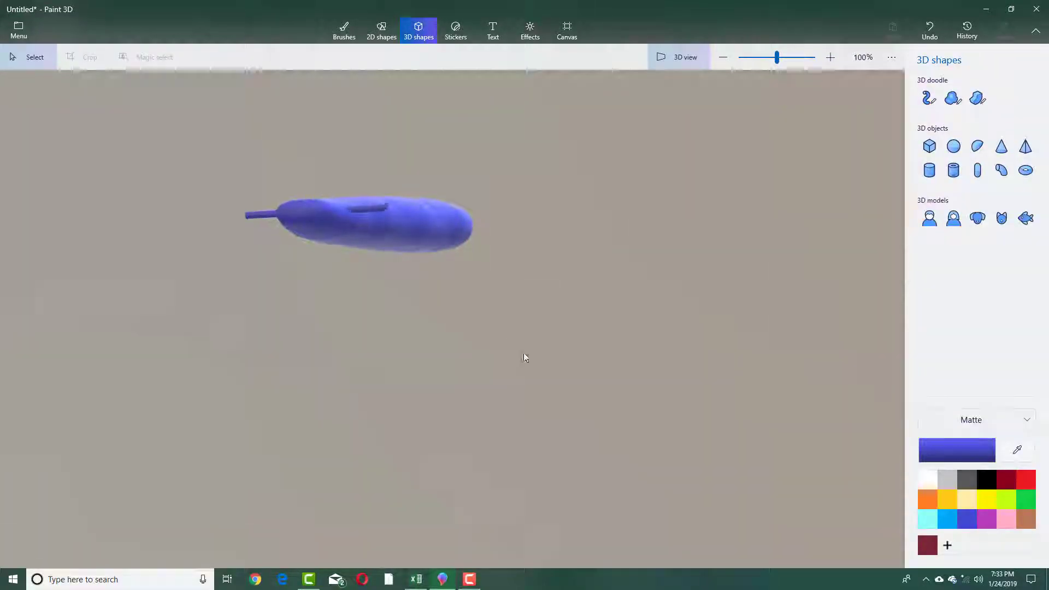
{"action": "mouse_move", "coordinate": [523, 357]}
{"action": "left_mouse_down"}
{"action": "mouse_move", "coordinate": [571, 379]}
{"action": "mouse_move", "coordinate": [541, 346]}
{"action": "left_mouse_up"}
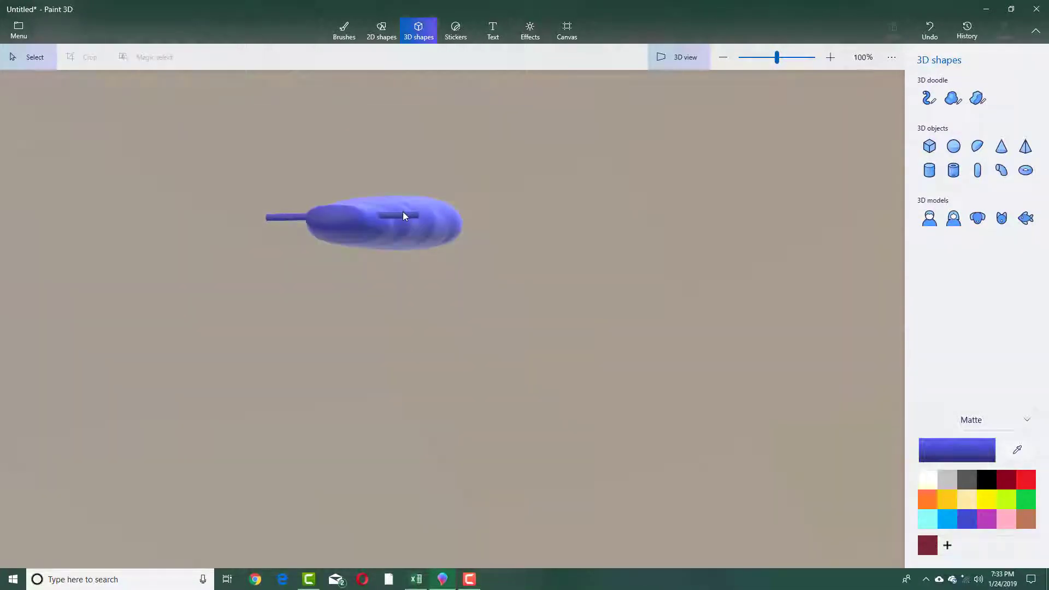
{"action": "left_click", "coordinate": [404, 214]}
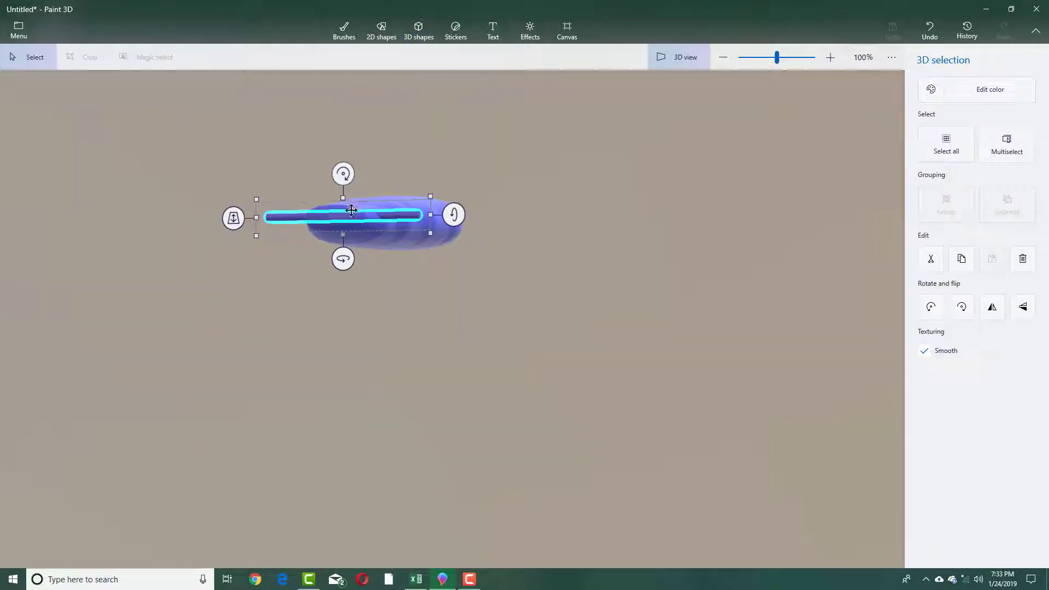
{"action": "left_click_drag", "start_coordinate": [352, 210], "coordinate": [534, 312]}
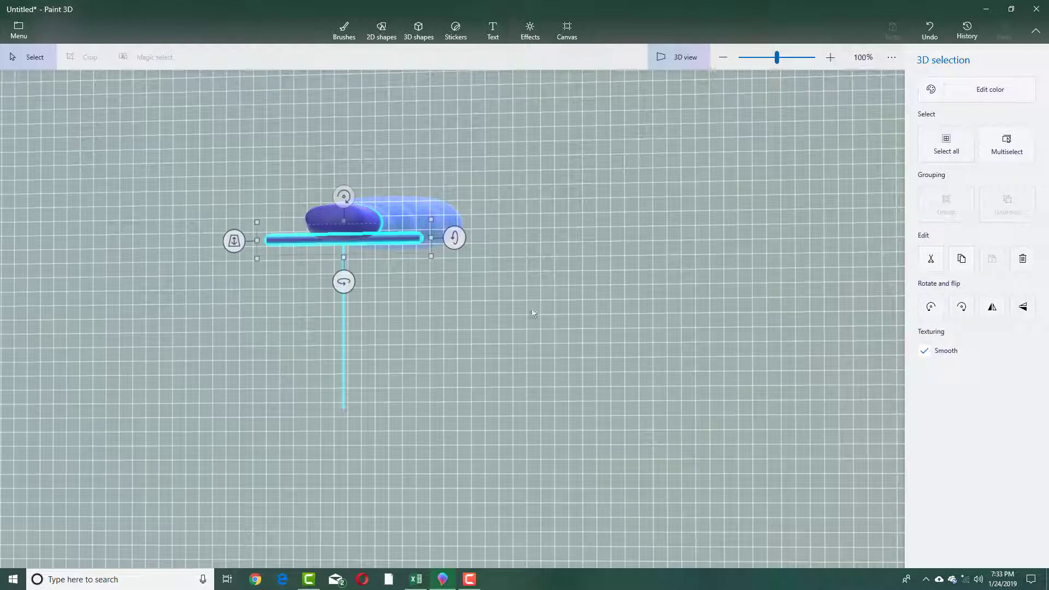
{"action": "left_click", "coordinate": [594, 301]}
{"action": "left_click_drag", "start_coordinate": [594, 300], "coordinate": [523, 323]}
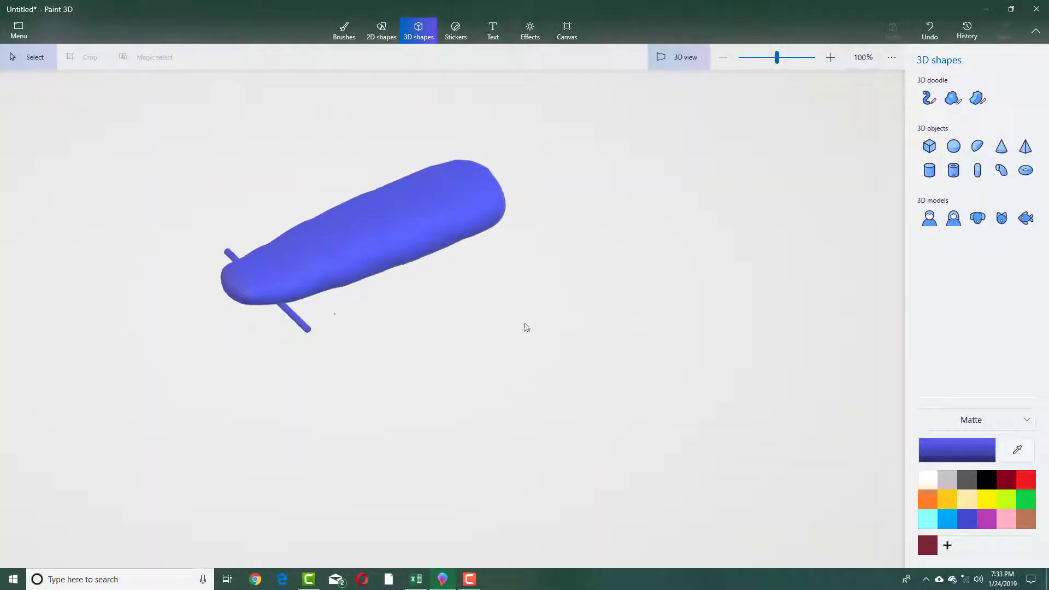
- Shift the front axle slightly along the body toward its wide rear end
{"action": "left_click", "coordinate": [297, 318]}
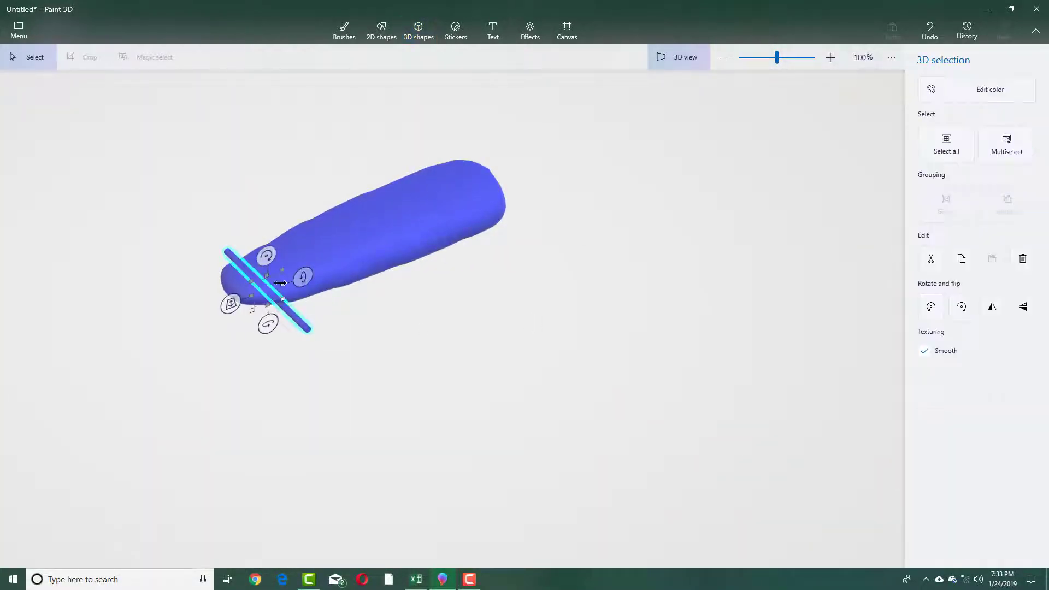
{"action": "left_click_drag", "start_coordinate": [276, 281], "coordinate": [283, 278]}
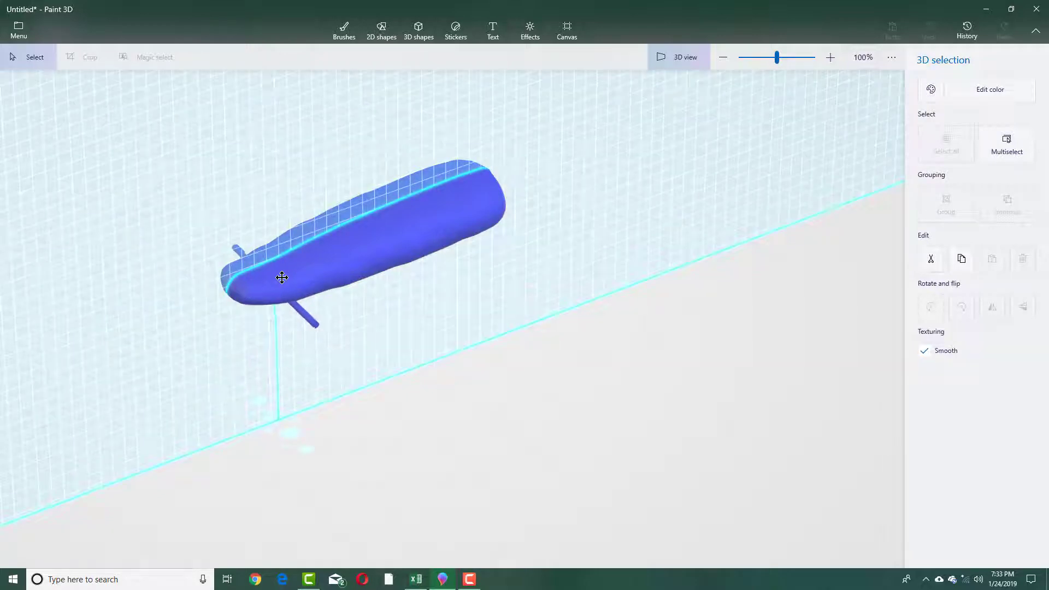
{"action": "left_click", "coordinate": [496, 355]}
{"action": "left_click_drag", "start_coordinate": [497, 356], "coordinate": [477, 340]}
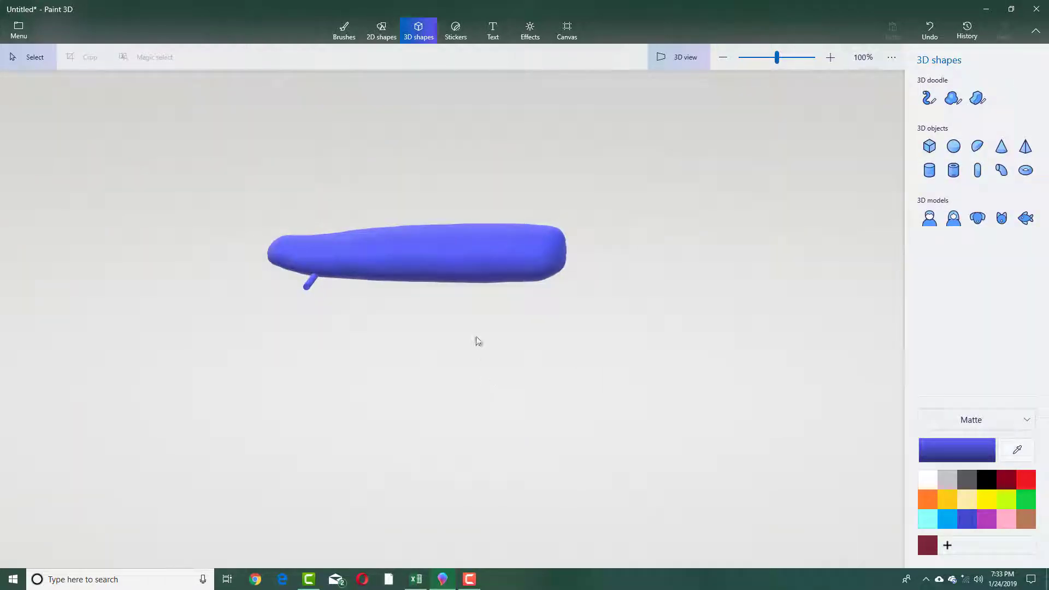
- Copy the front axle and place the duplicate under the body's wide rear end
{"action": "left_click", "coordinate": [310, 288]}
{"action": "key", "text": "ctrl+c"}
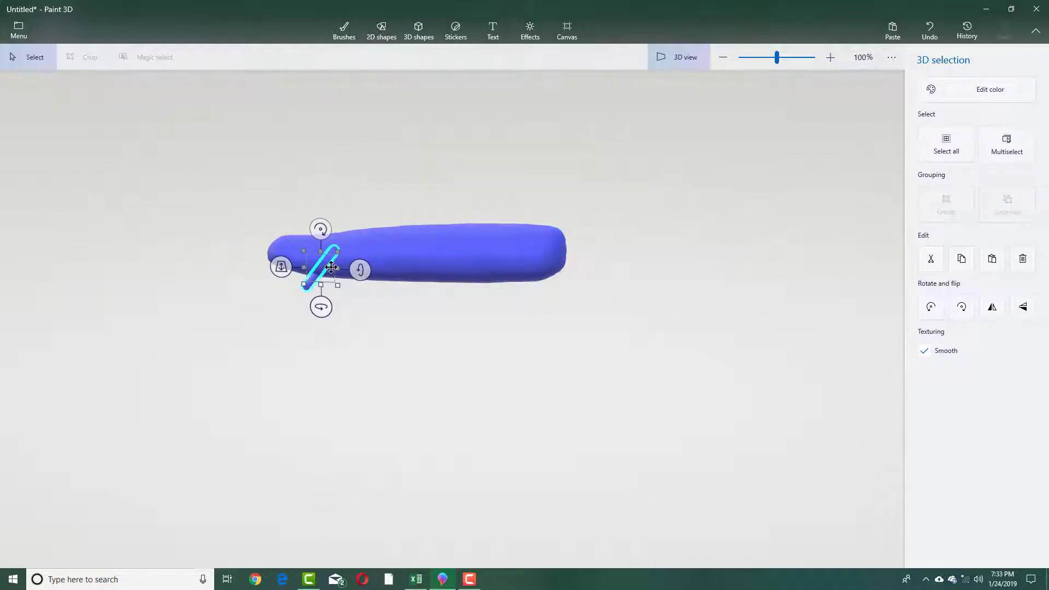
{"action": "left_click_drag", "start_coordinate": [330, 267], "coordinate": [513, 272]}
{"action": "left_click", "coordinate": [377, 352]}
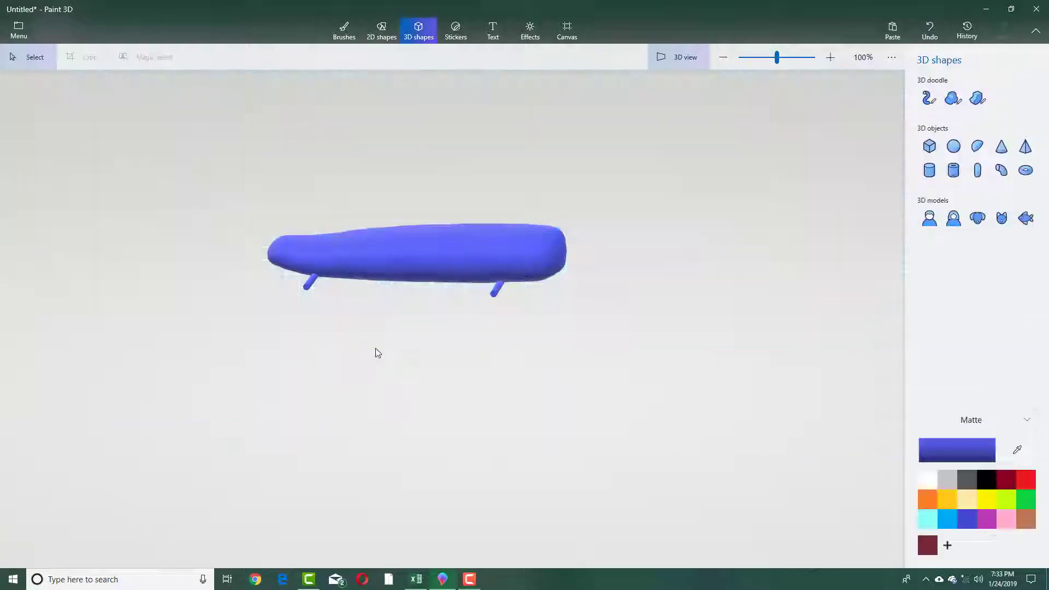
- Draw a short, wide cylinder as a wheel beside the front axle
{"action": "right_click_drag", "start_coordinate": [375, 351], "coordinate": [526, 433]}
{"action": "left_click_drag", "start_coordinate": [528, 437], "coordinate": [492, 415]}
{"action": "left_click_drag", "start_coordinate": [656, 381], "coordinate": [581, 355]}
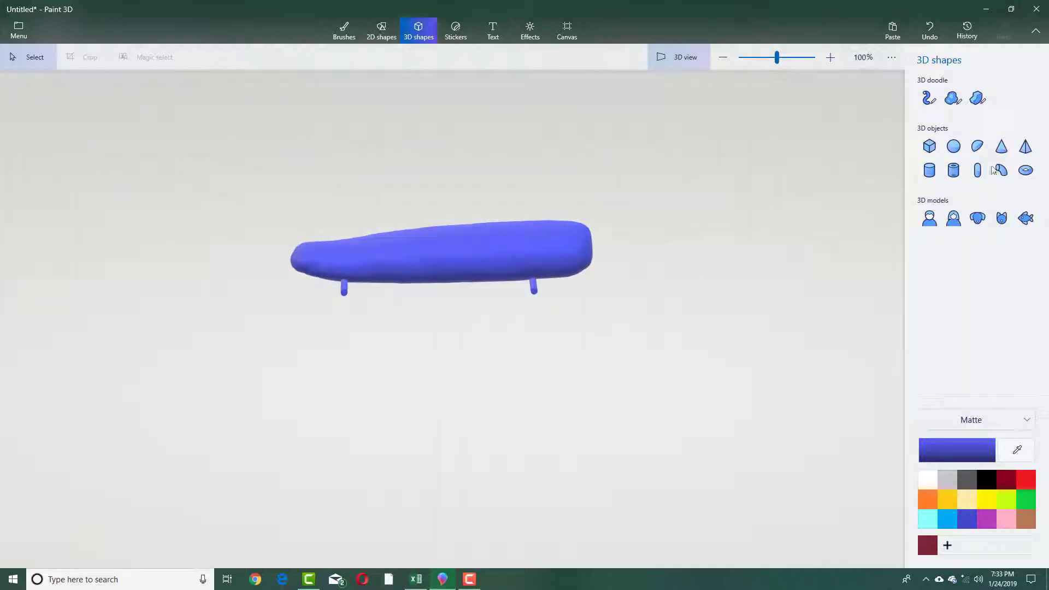
{"action": "left_click", "coordinate": [929, 171]}
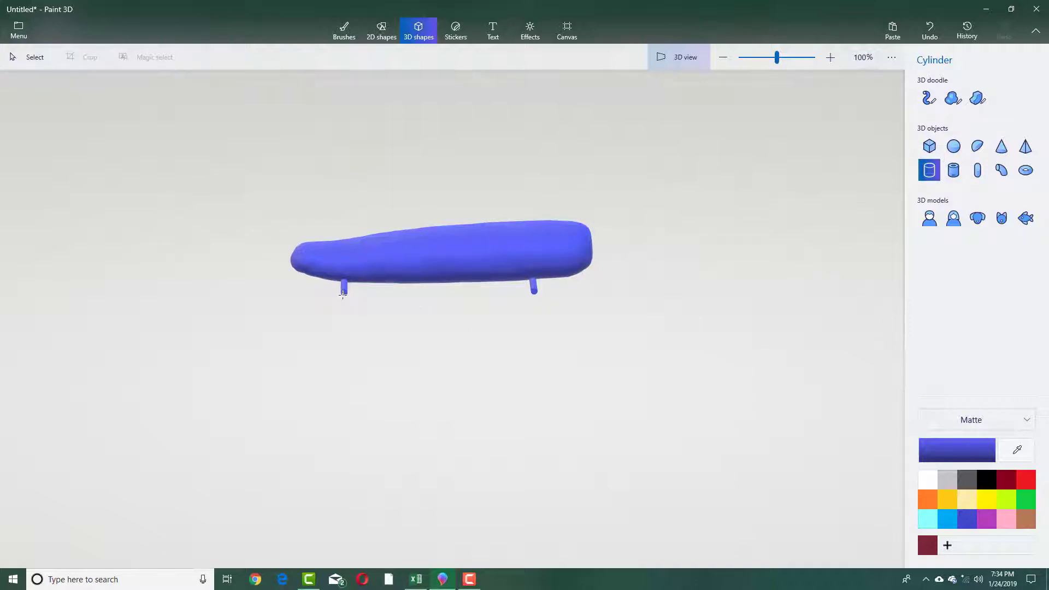
{"action": "mouse_move", "coordinate": [343, 293]}
{"action": "left_mouse_down"}
{"action": "mouse_move", "coordinate": [386, 335]}
{"action": "mouse_move", "coordinate": [412, 316]}
{"action": "mouse_move", "coordinate": [405, 307]}
{"action": "left_mouse_up"}
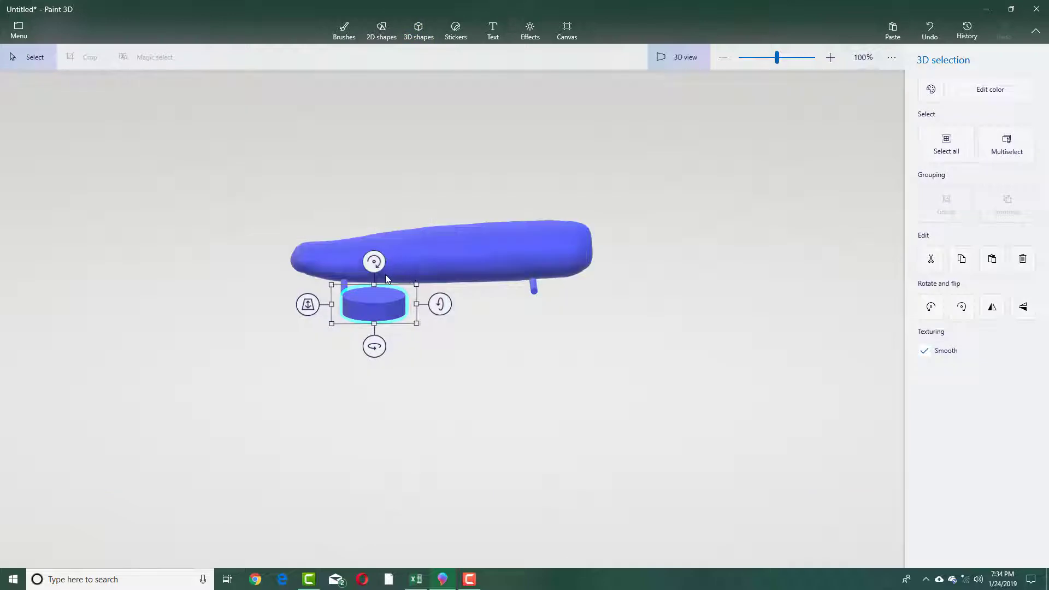
- Rotate the wheel upright and move it onto the near end of the front axle
{"action": "left_click_drag", "start_coordinate": [460, 390], "coordinate": [519, 344]}
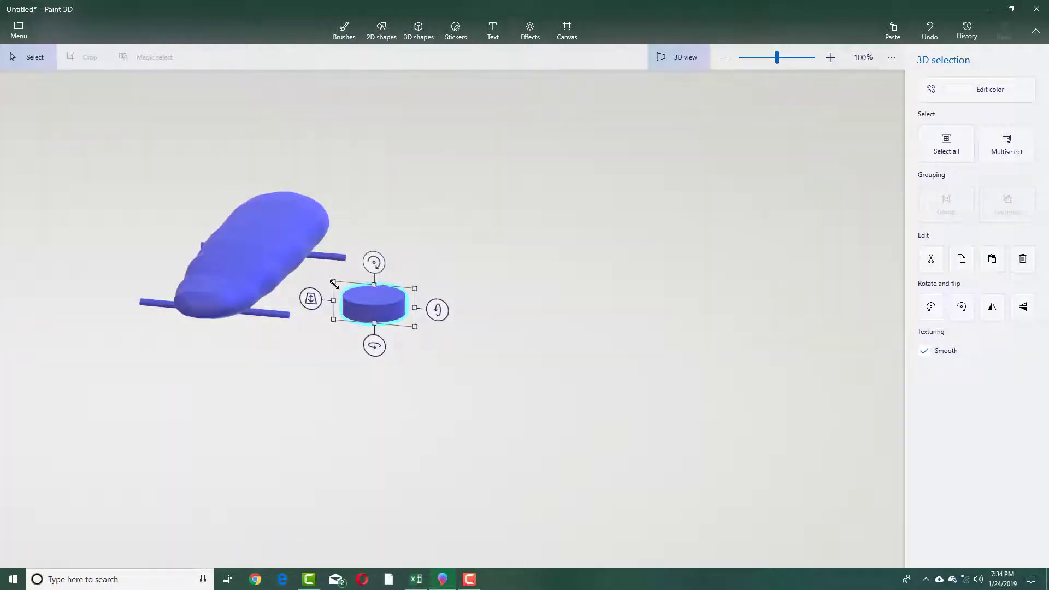
{"action": "left_click_drag", "start_coordinate": [368, 260], "coordinate": [414, 301]}
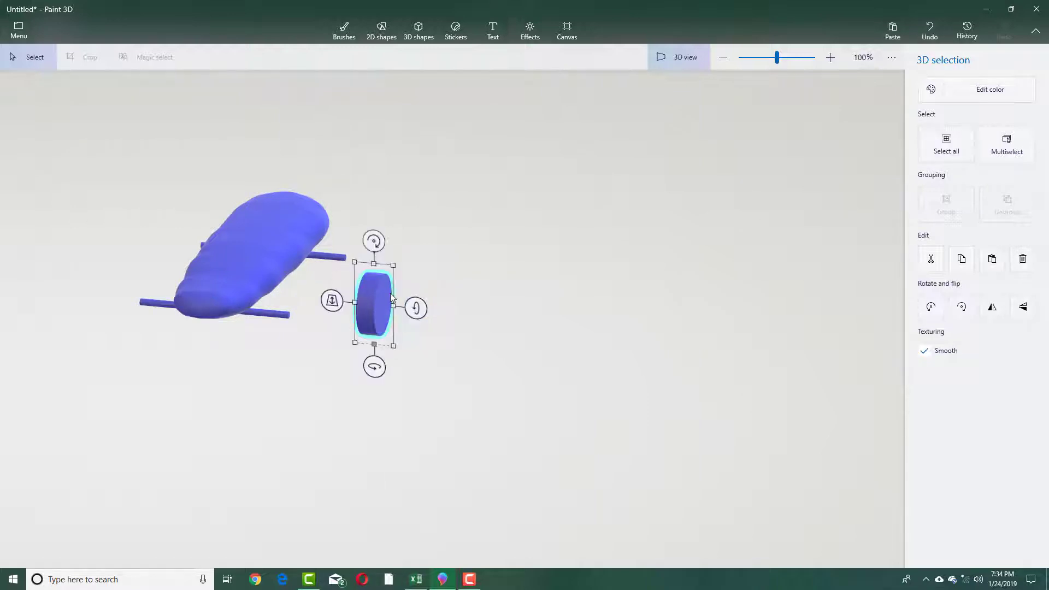
{"action": "left_click_drag", "start_coordinate": [355, 287], "coordinate": [286, 304]}
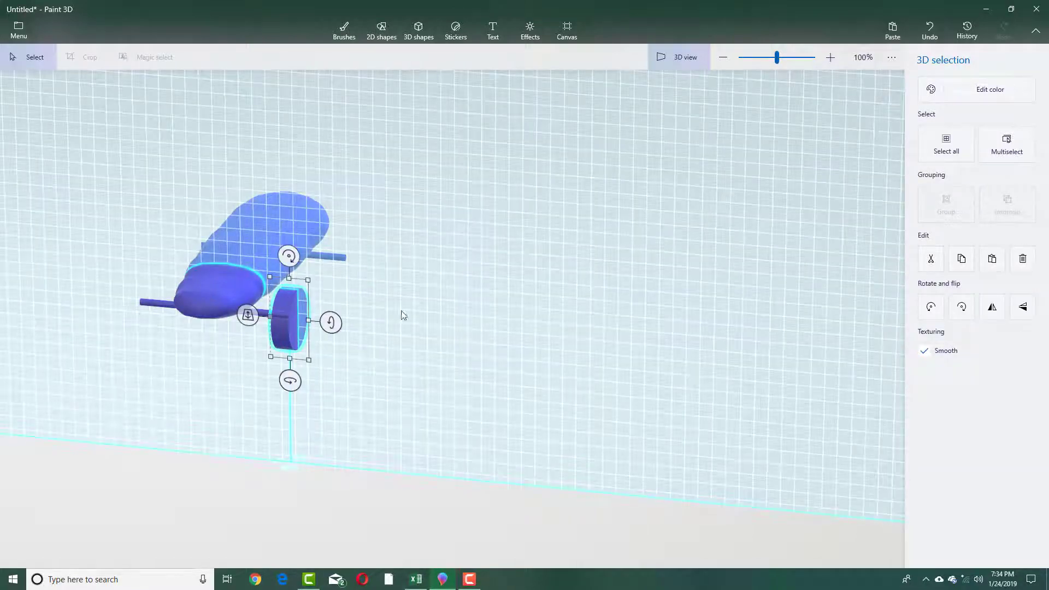
- Fine-tune the wheel's position on the front axle, checking the alignment from the side and at an angle
{"action": "right_click_drag", "start_coordinate": [403, 314], "coordinate": [251, 288]}
{"action": "left_click_drag", "start_coordinate": [296, 304], "coordinate": [279, 296]}
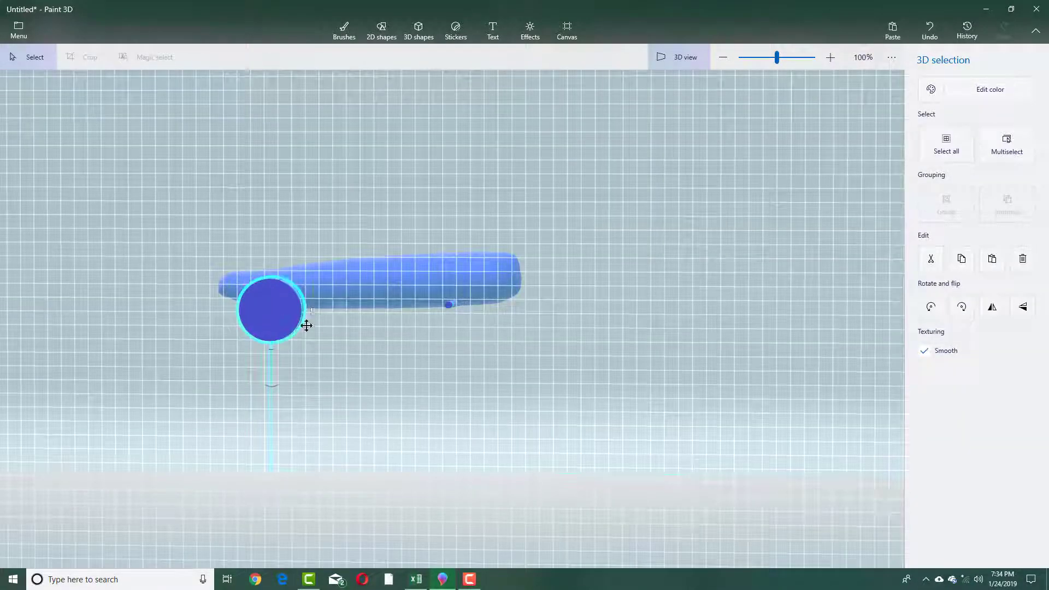
{"action": "right_click_drag", "start_coordinate": [307, 326], "coordinate": [539, 375]}
{"action": "mouse_move", "coordinate": [270, 303]}
{"action": "left_mouse_down"}
{"action": "mouse_move", "coordinate": [257, 303]}
{"action": "mouse_move", "coordinate": [271, 303]}
{"action": "left_mouse_up"}
{"action": "right_click_drag", "start_coordinate": [334, 314], "coordinate": [308, 313]}
{"action": "left_click_drag", "start_coordinate": [274, 309], "coordinate": [268, 307]}
{"action": "left_click", "coordinate": [416, 320]}
{"action": "left_click_drag", "start_coordinate": [404, 324], "coordinate": [289, 293]}
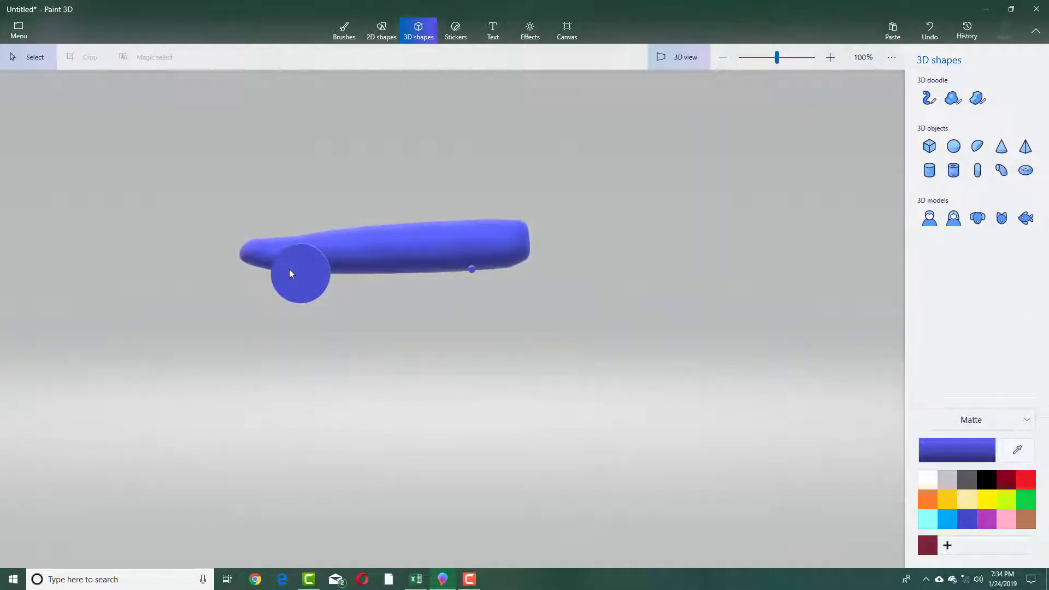
- Change the front axle's color to yellow
{"action": "left_click", "coordinate": [290, 273]}
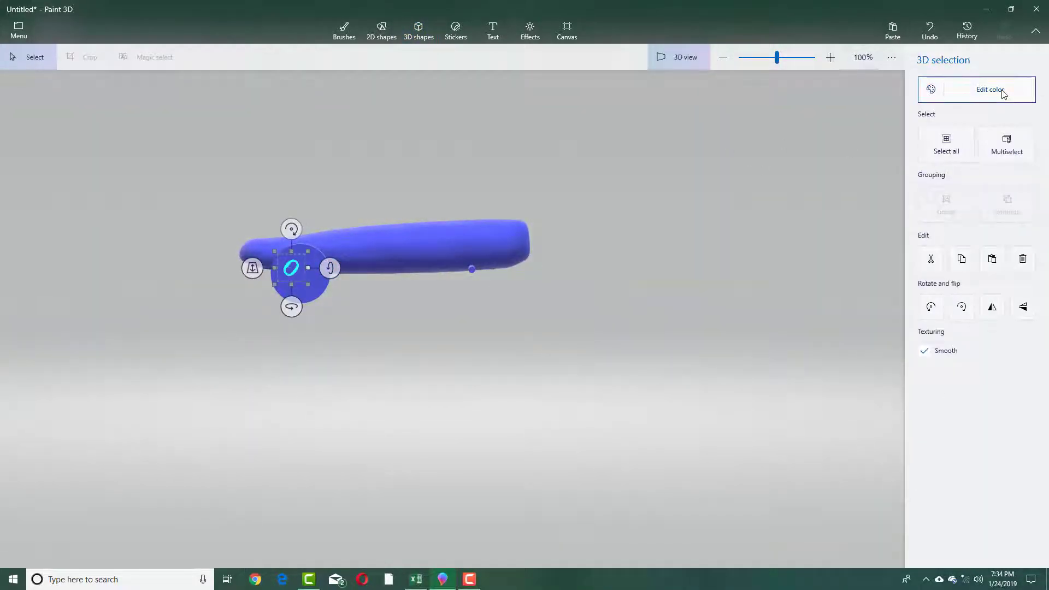
{"action": "left_click", "coordinate": [977, 93]}
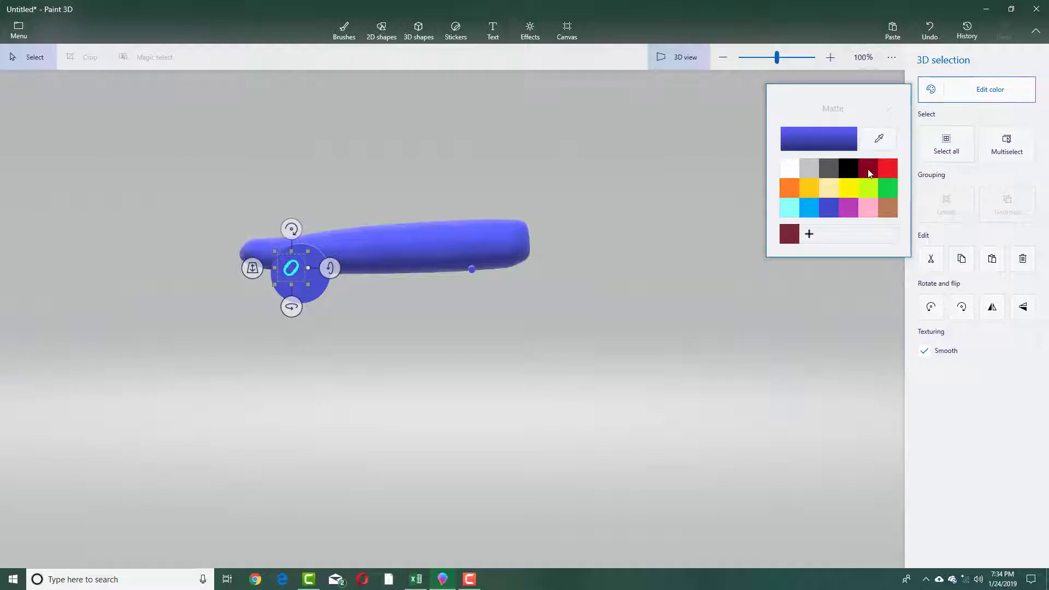
{"action": "left_click", "coordinate": [851, 188]}
{"action": "left_click", "coordinate": [293, 308]}
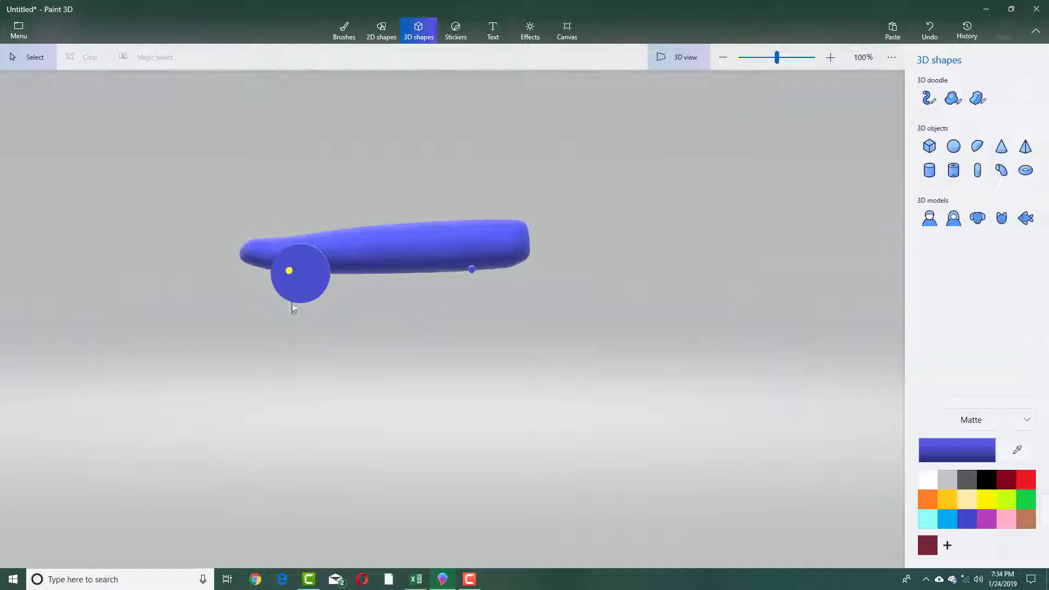
- Nudge the wheel into line with the yellow front axle, centering it on the axle's near end
{"action": "left_click", "coordinate": [320, 290]}
{"action": "left_click_drag", "start_coordinate": [309, 271], "coordinate": [365, 303]}
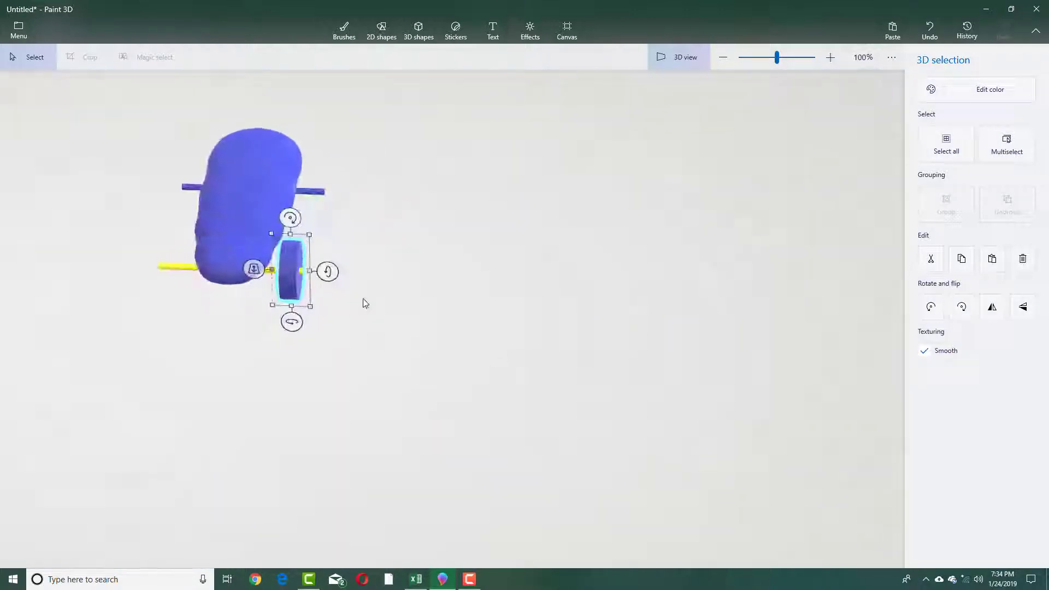
{"action": "left_click_drag", "start_coordinate": [294, 269], "coordinate": [295, 267]}
{"action": "left_click", "coordinate": [395, 273]}
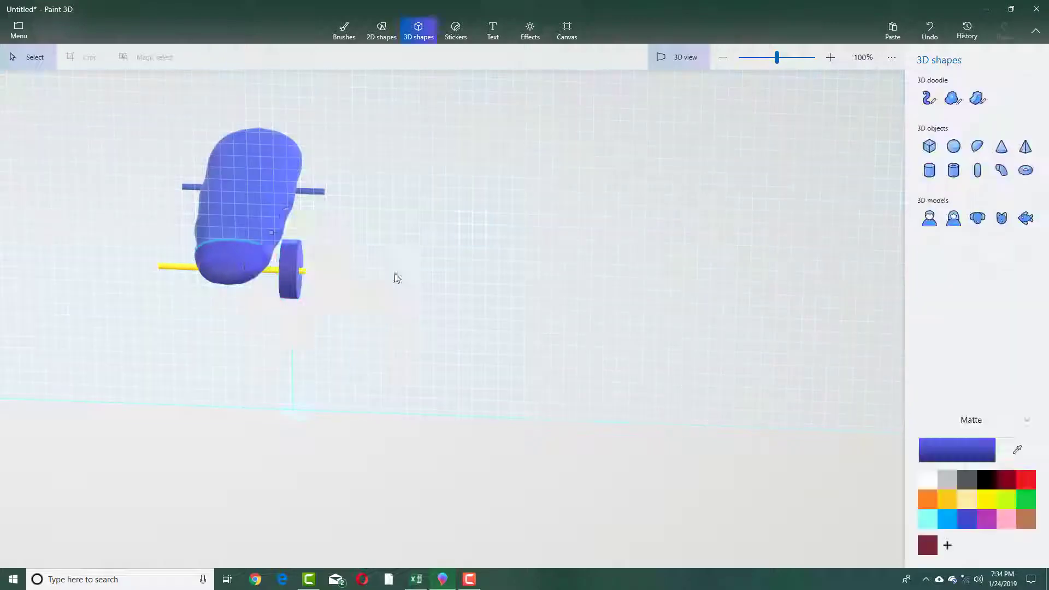
- Duplicate the front wheel and place the copy centered on the rear axle on the same side
{"action": "left_click_drag", "start_coordinate": [394, 274], "coordinate": [320, 189]}
{"action": "left_click", "coordinate": [316, 194]}
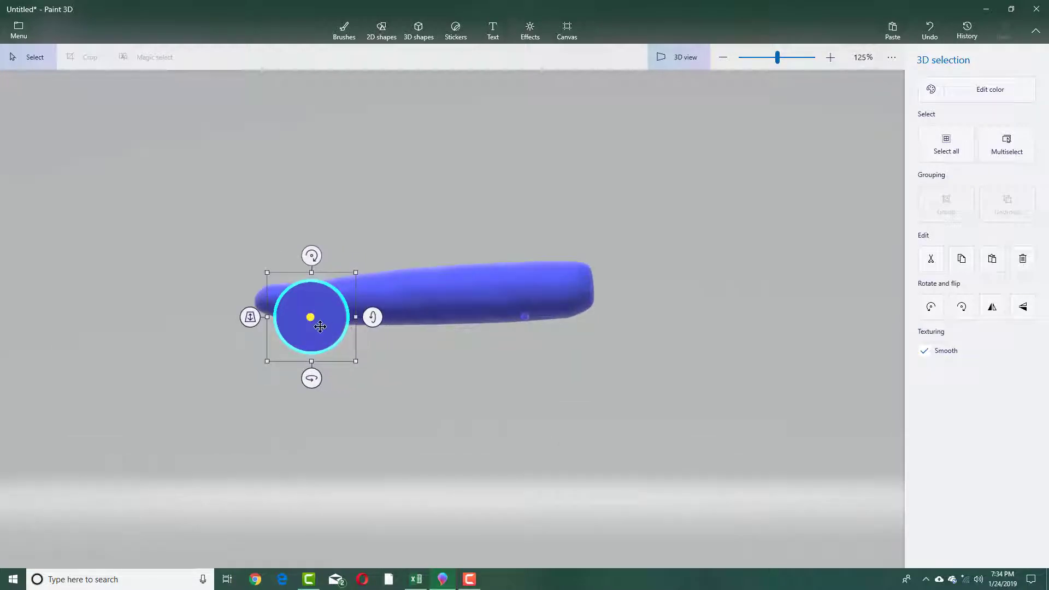
{"action": "scroll", "coordinate": [320, 326], "scroll_direction": "up", "scroll_amount": 1}
{"action": "key", "text": "ctrl+c"}
{"action": "key", "text": "ctrl+v"}
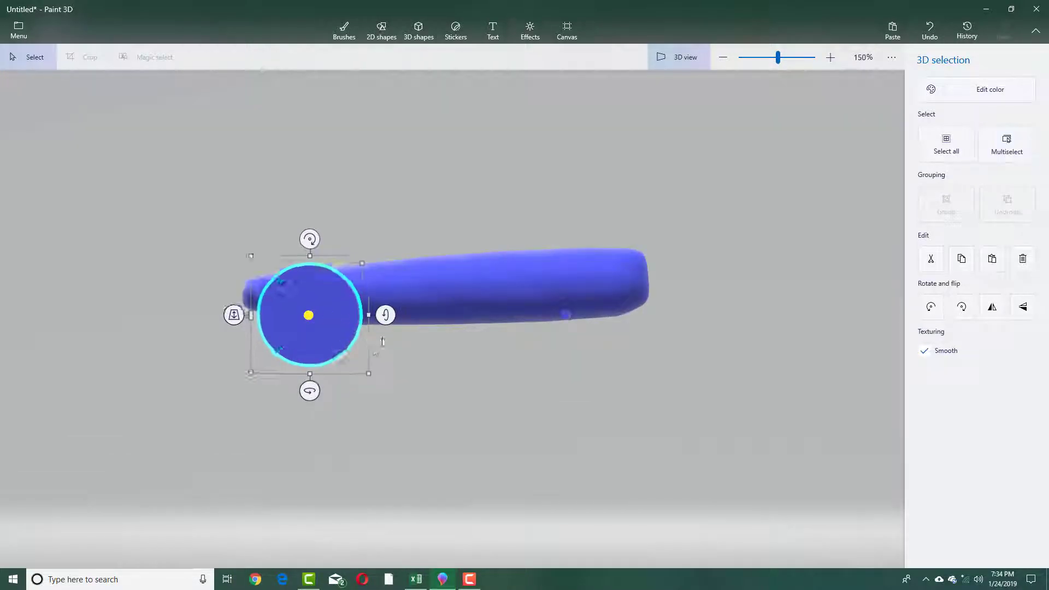
{"action": "left_click_drag", "start_coordinate": [330, 332], "coordinate": [569, 314]}
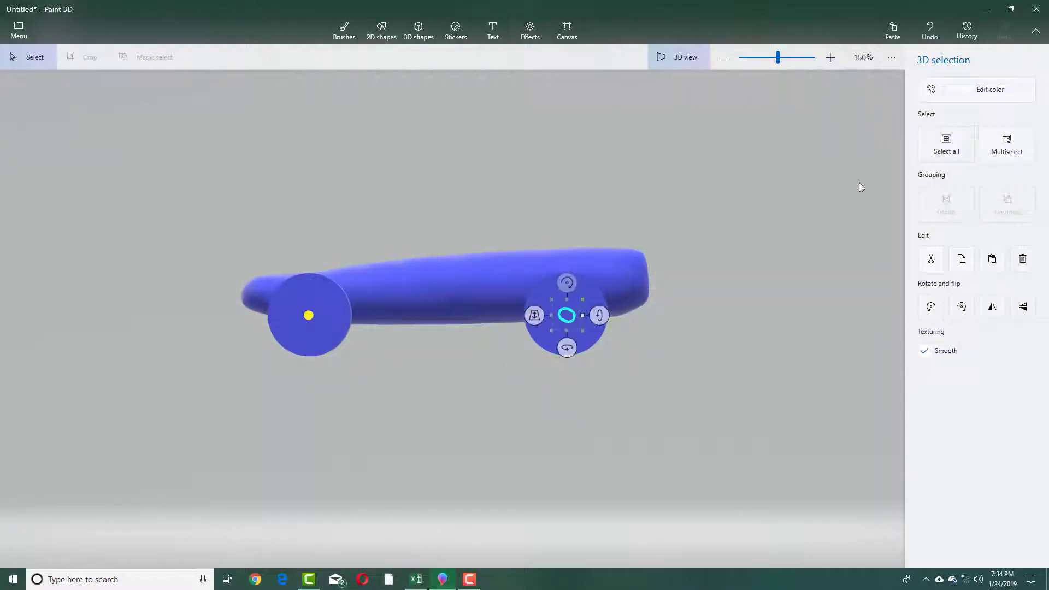
- Change the rear axle's color to yellow to match the front axle
{"action": "left_click", "coordinate": [972, 90]}
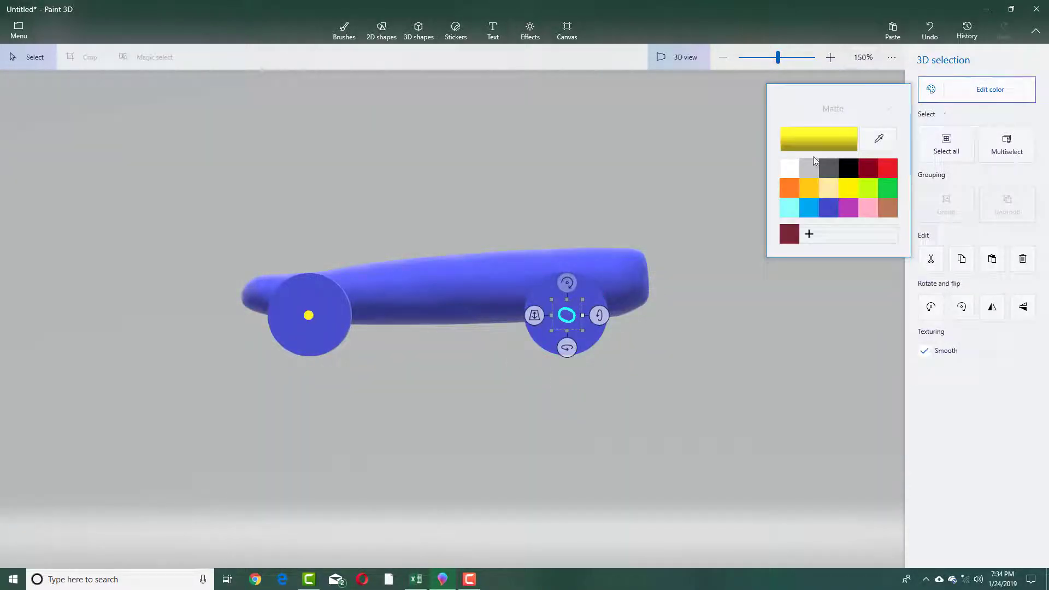
{"action": "left_click", "coordinate": [822, 139]}
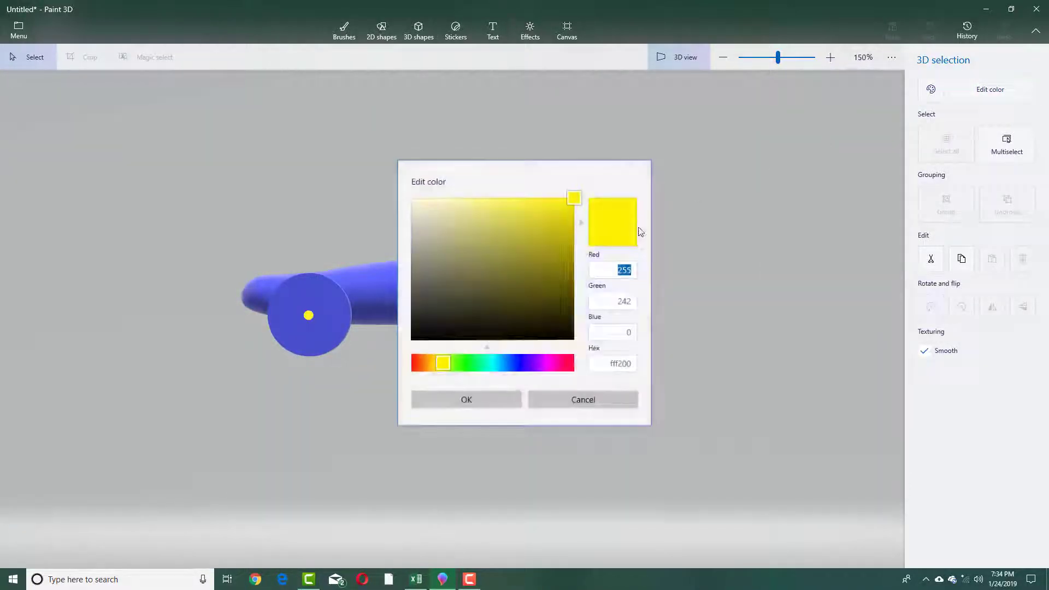
{"action": "left_click", "coordinate": [489, 404]}
{"action": "left_click", "coordinate": [665, 371]}
- Copy the front and rear wheels together and place the copies on the opposite ends of both axles
{"action": "left_click_drag", "start_coordinate": [519, 406], "coordinate": [627, 437]}
{"action": "left_click", "coordinate": [760, 316]}
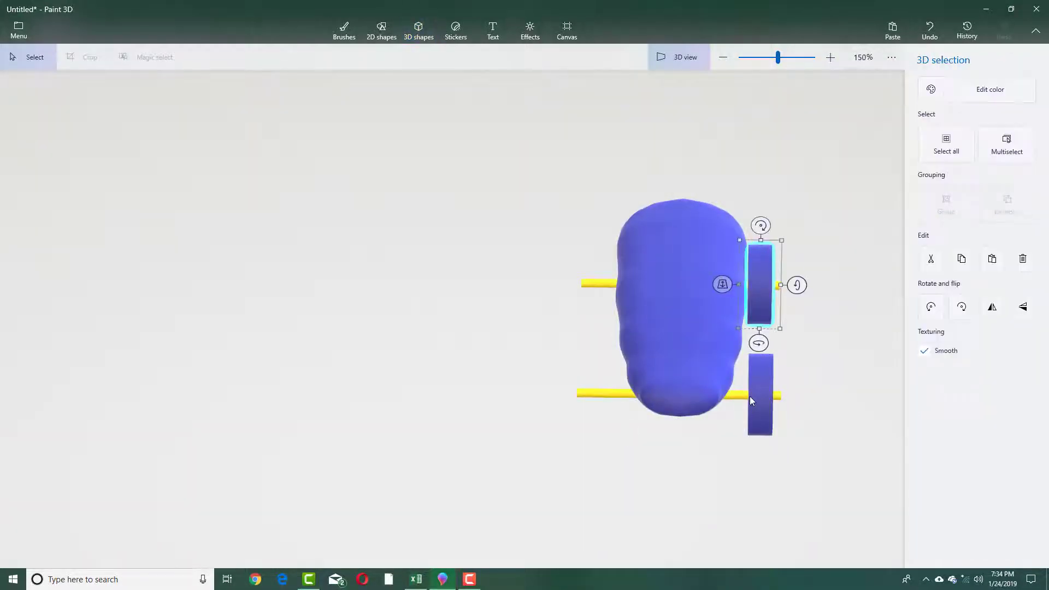
{"action": "left_click", "coordinate": [756, 404], "text": "ctrl"}
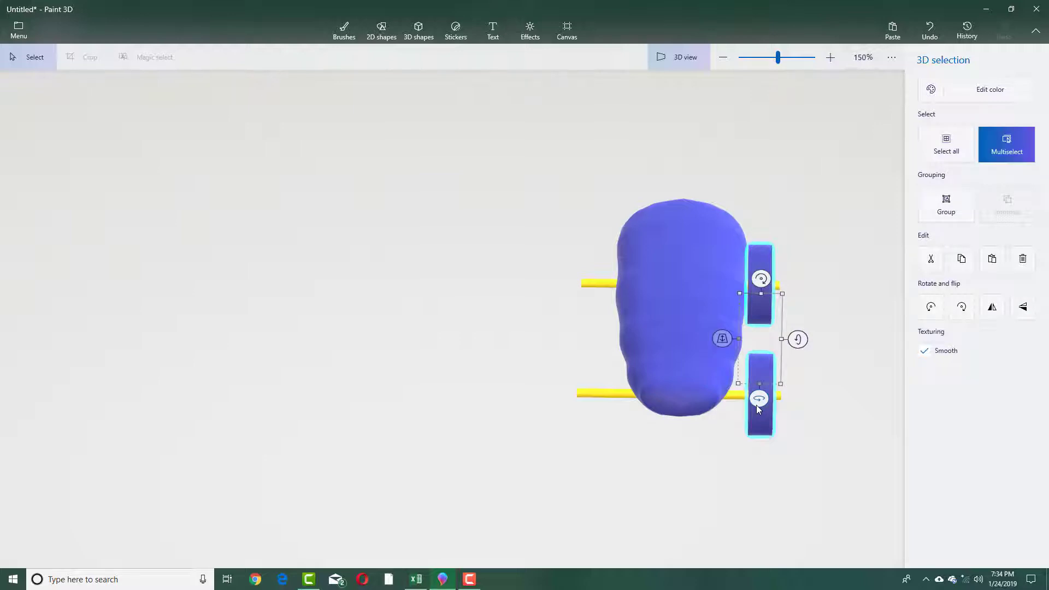
{"action": "left_click_drag", "start_coordinate": [769, 365], "coordinate": [604, 363]}
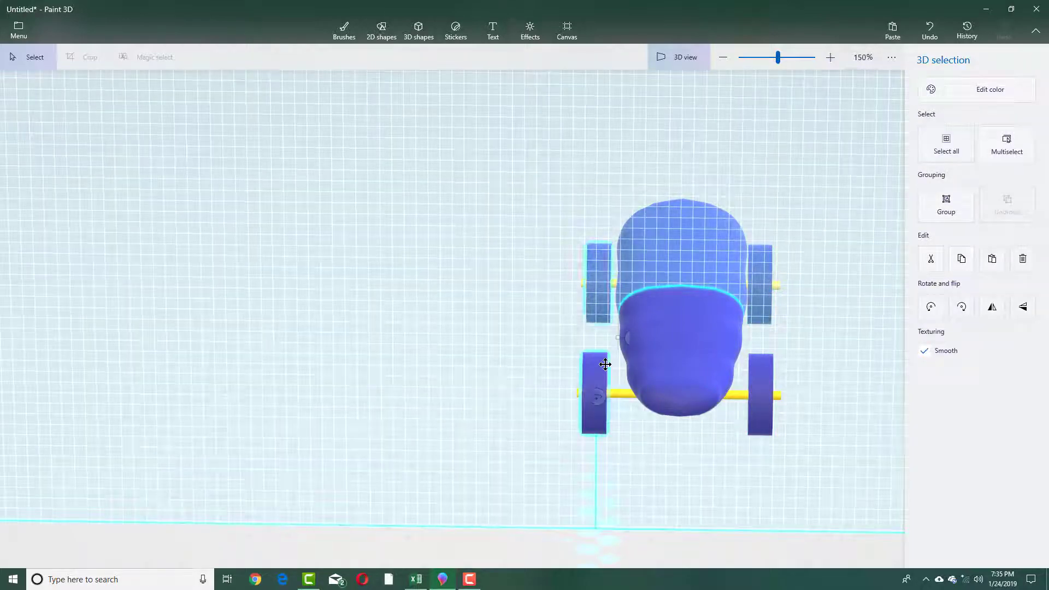
{"action": "left_click", "coordinate": [546, 359]}
- Make a smaller copy of the body and place it over the rear half as a raised cockpit
{"action": "right_click_drag", "start_coordinate": [547, 403], "coordinate": [657, 437]}
{"action": "left_click_drag", "start_coordinate": [735, 376], "coordinate": [488, 406]}
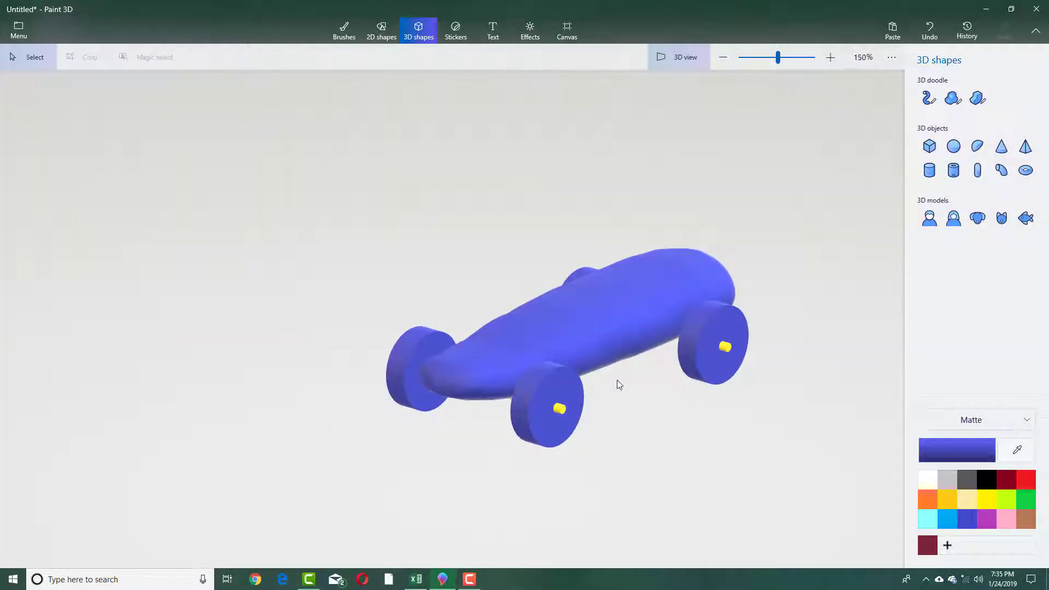
{"action": "left_click_drag", "start_coordinate": [619, 384], "coordinate": [531, 370]}
{"action": "left_click", "coordinate": [520, 356]}
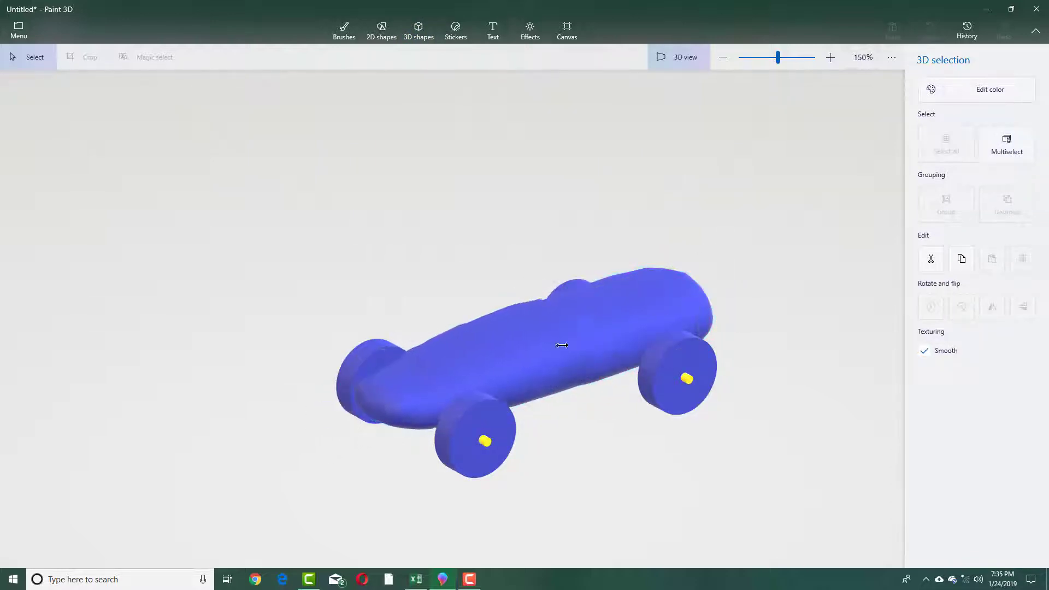
{"action": "left_click", "coordinate": [473, 370]}
{"action": "left_click_drag", "start_coordinate": [399, 375], "coordinate": [550, 321]}
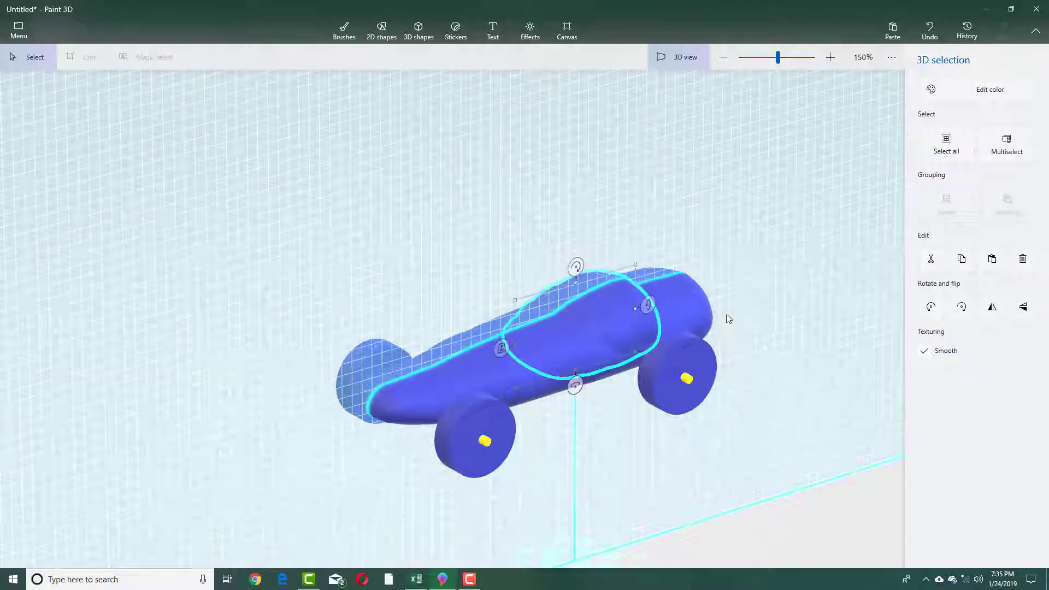
{"action": "left_click", "coordinate": [785, 313]}
- Select all four wheels together and color them dark gray
{"action": "right_click_drag", "start_coordinate": [784, 313], "coordinate": [715, 277]}
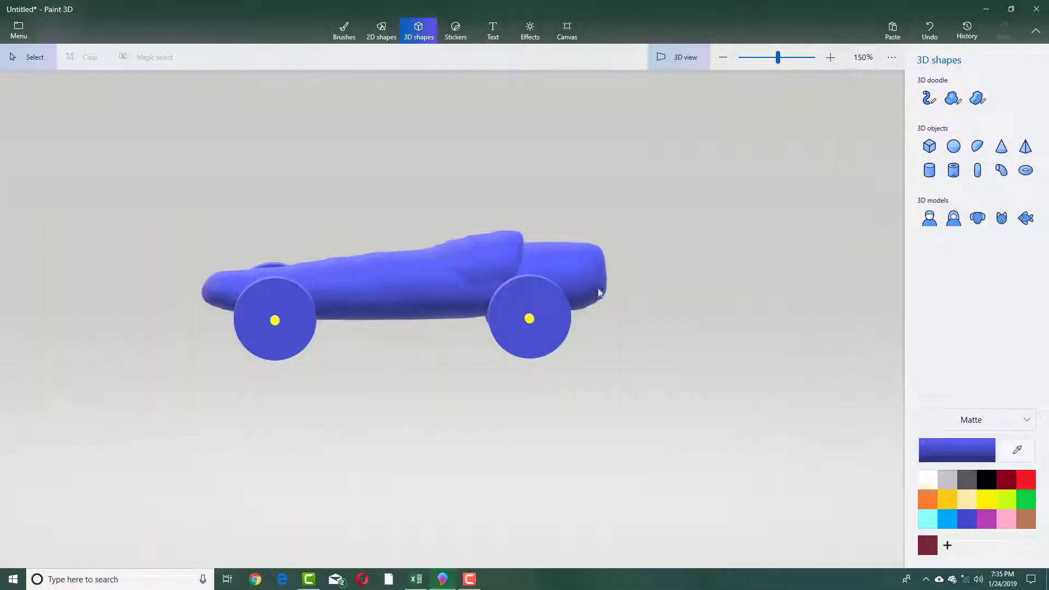
{"action": "mouse_move", "coordinate": [693, 332]}
{"action": "left_mouse_down"}
{"action": "mouse_move", "coordinate": [774, 381]}
{"action": "mouse_move", "coordinate": [824, 367]}
{"action": "mouse_move", "coordinate": [801, 359]}
{"action": "left_mouse_up"}
{"action": "left_click", "coordinate": [757, 323]}
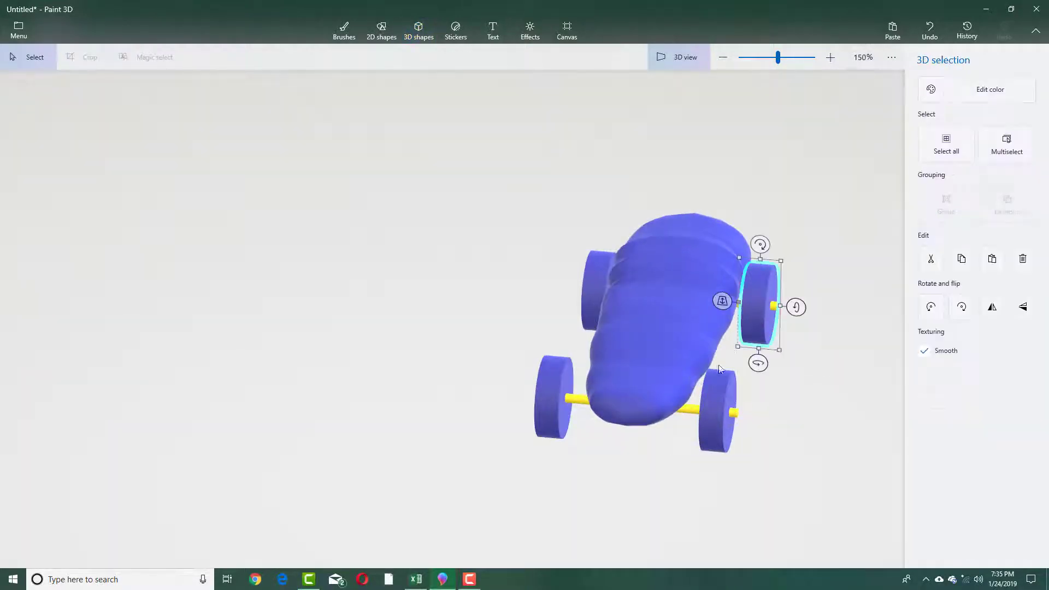
{"action": "left_click", "coordinate": [712, 424], "text": "ctrl"}
{"action": "left_click", "coordinate": [552, 393], "text": "ctrl"}
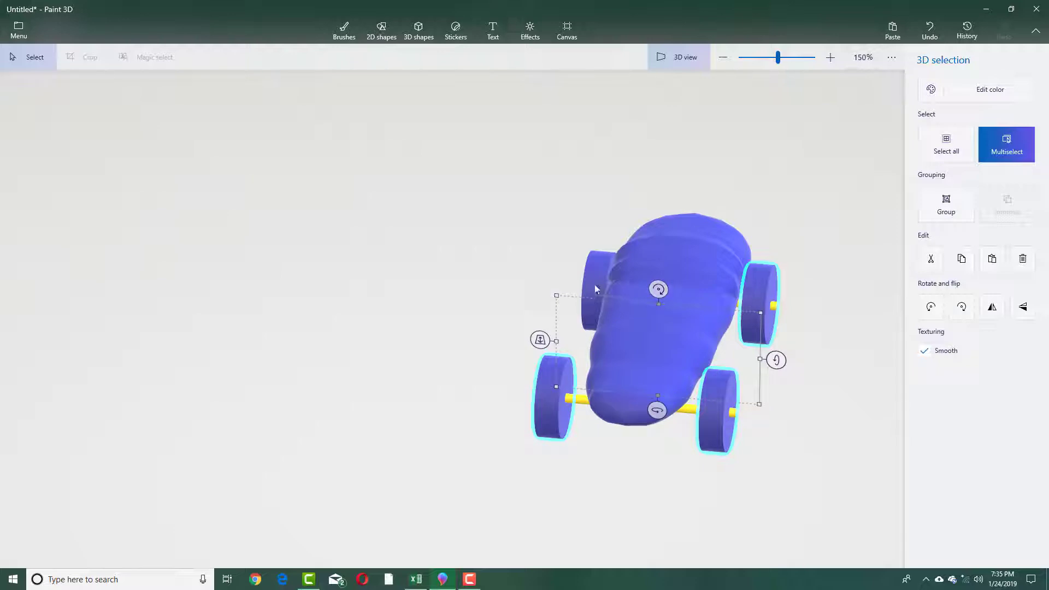
{"action": "left_click", "coordinate": [597, 288], "text": "ctrl"}
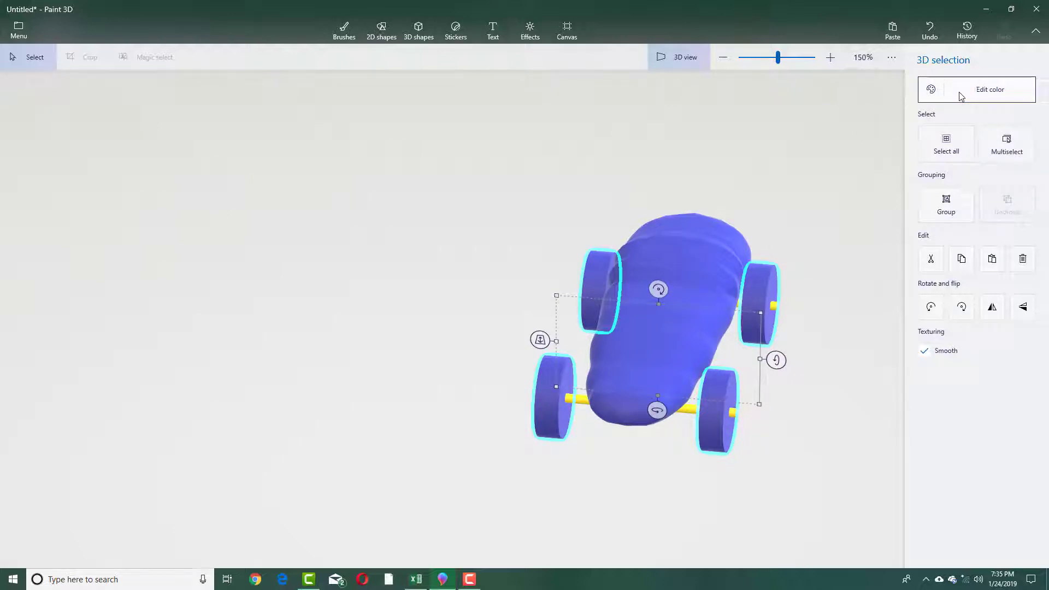
{"action": "left_click", "coordinate": [936, 99]}
{"action": "left_click", "coordinate": [829, 174]}
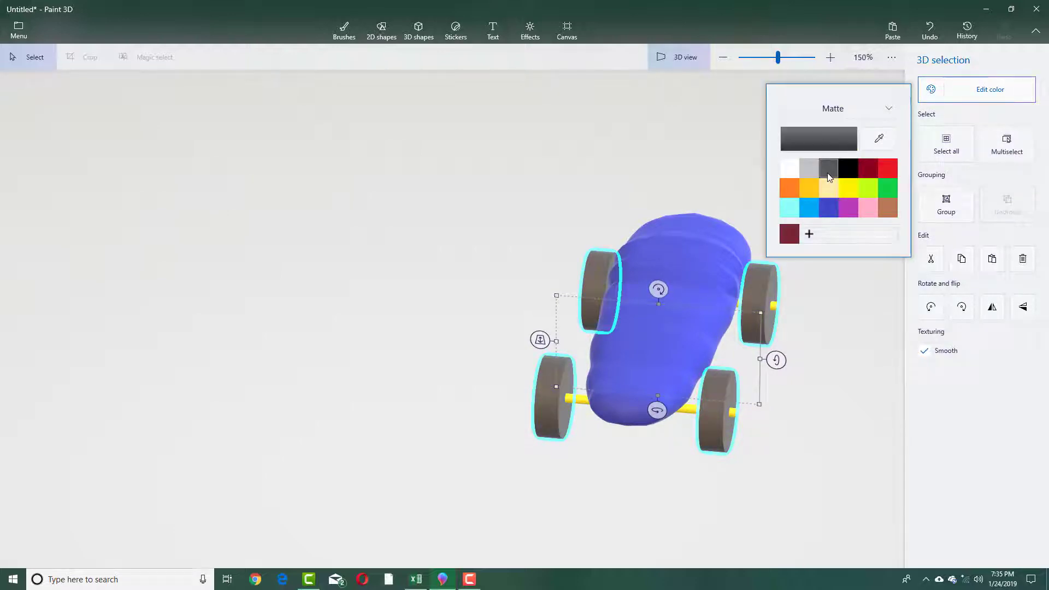
{"action": "left_click", "coordinate": [670, 161]}
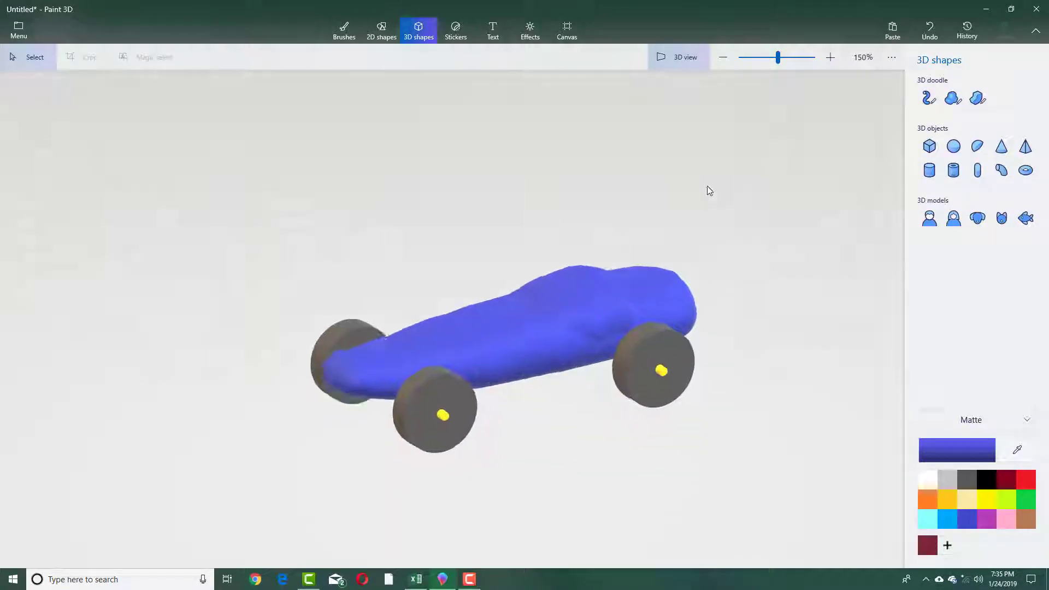
- Color the main body red and give it the Polished metal finish
{"action": "left_click", "coordinate": [489, 343]}
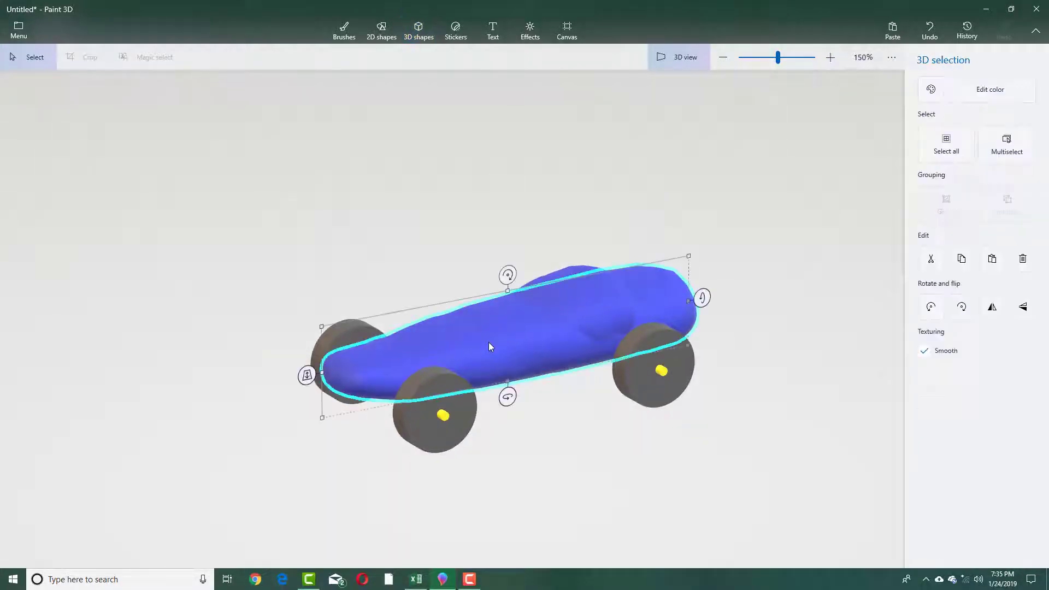
{"action": "left_click", "coordinate": [981, 95]}
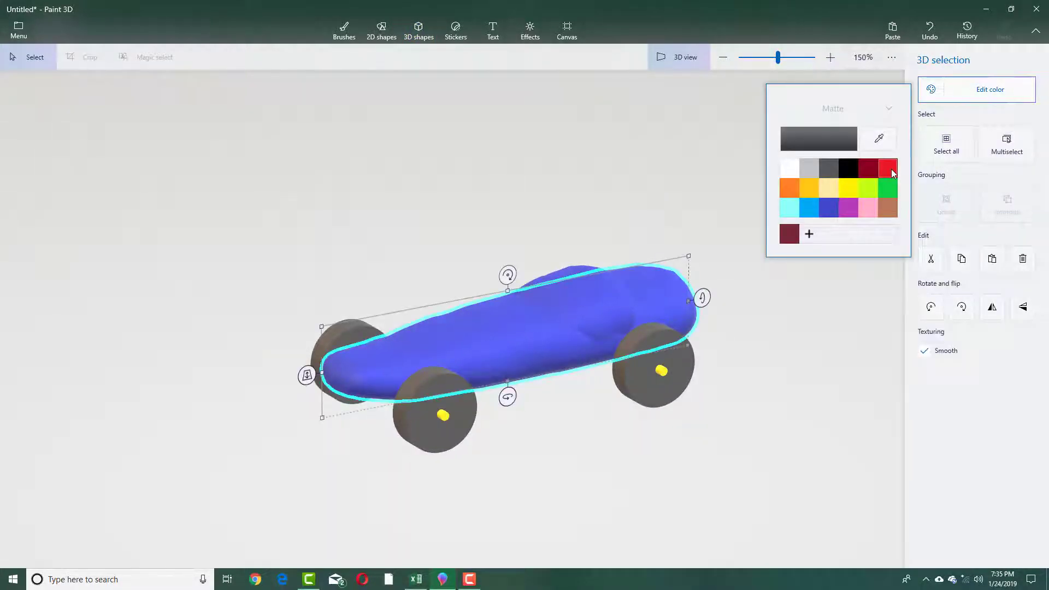
{"action": "left_click", "coordinate": [888, 169]}
{"action": "left_click", "coordinate": [866, 108]}
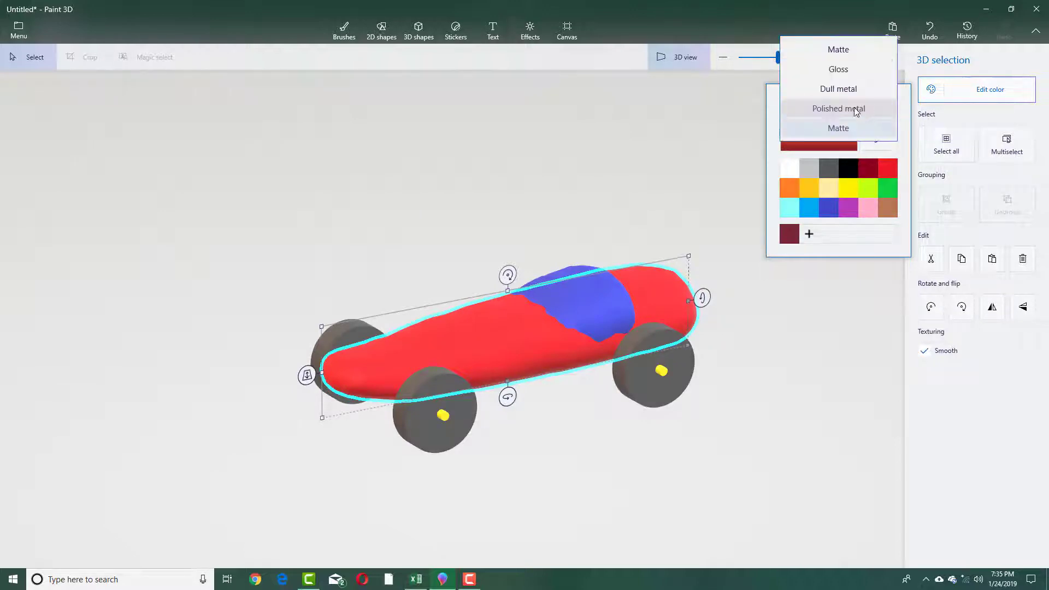
{"action": "left_click", "coordinate": [855, 108]}
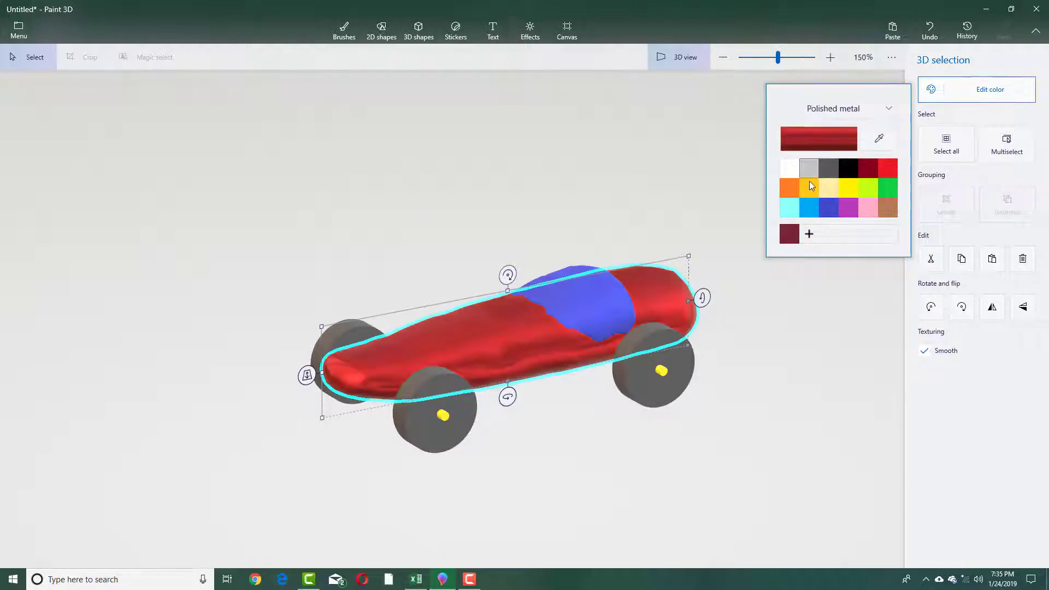
{"action": "left_click", "coordinate": [699, 182]}
- Color the cockpit shape light turquoise and set its finish to Dull metal
{"action": "right_click_drag", "start_coordinate": [699, 182], "coordinate": [857, 219]}
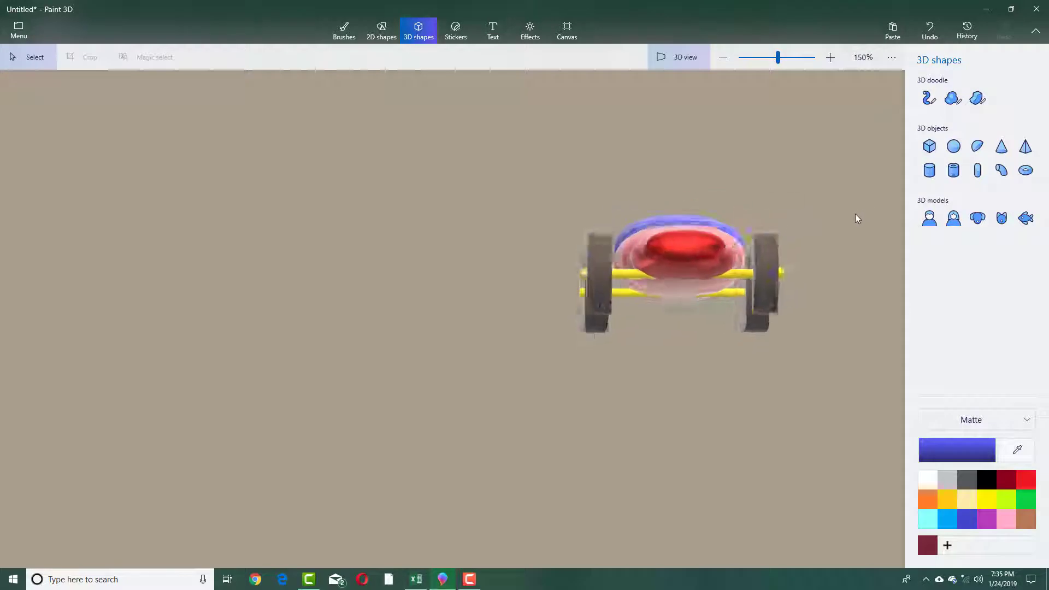
{"action": "left_click_drag", "start_coordinate": [856, 218], "coordinate": [795, 258]}
{"action": "left_click", "coordinate": [657, 276]}
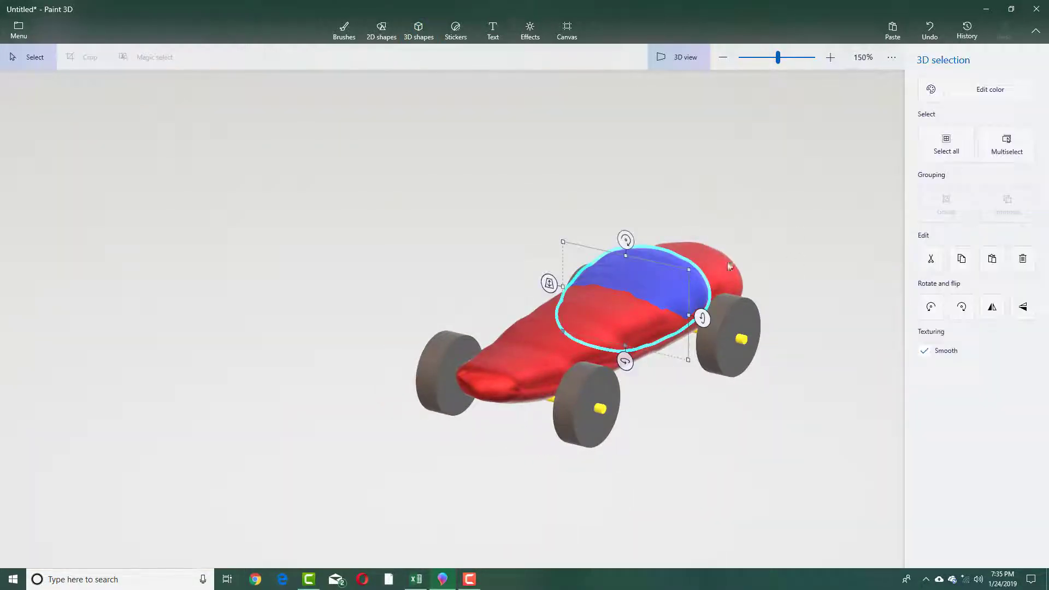
{"action": "left_click", "coordinate": [969, 89]}
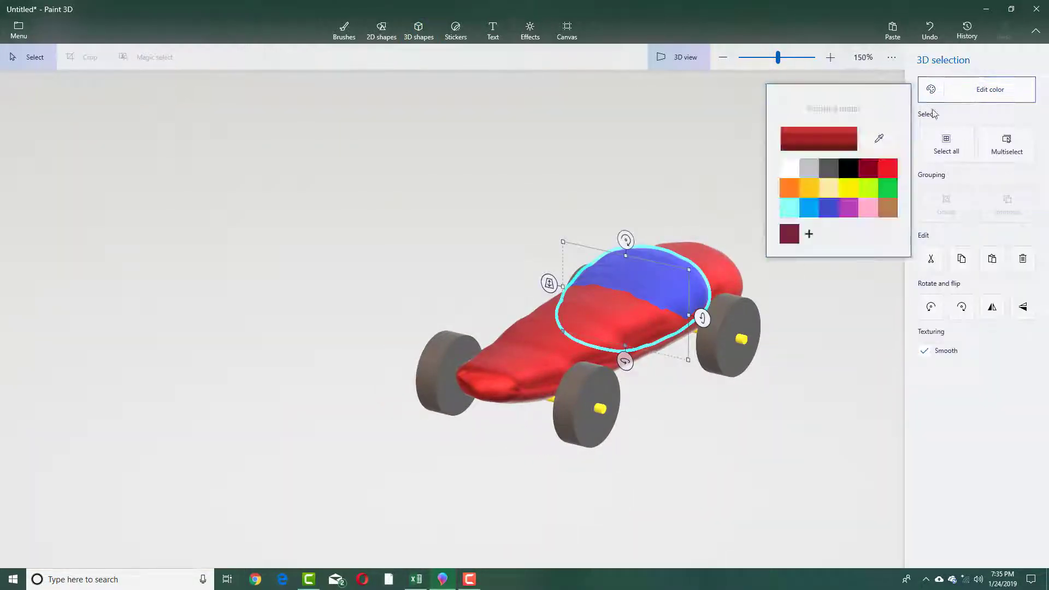
{"action": "left_click", "coordinate": [787, 211]}
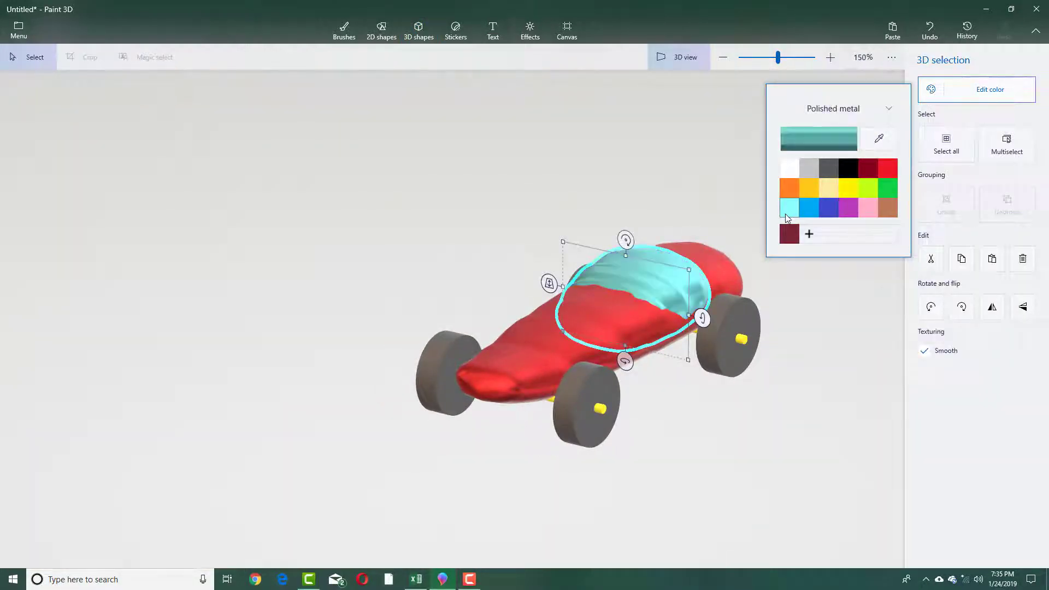
{"action": "left_click", "coordinate": [860, 109]}
{"action": "left_click", "coordinate": [861, 88]}
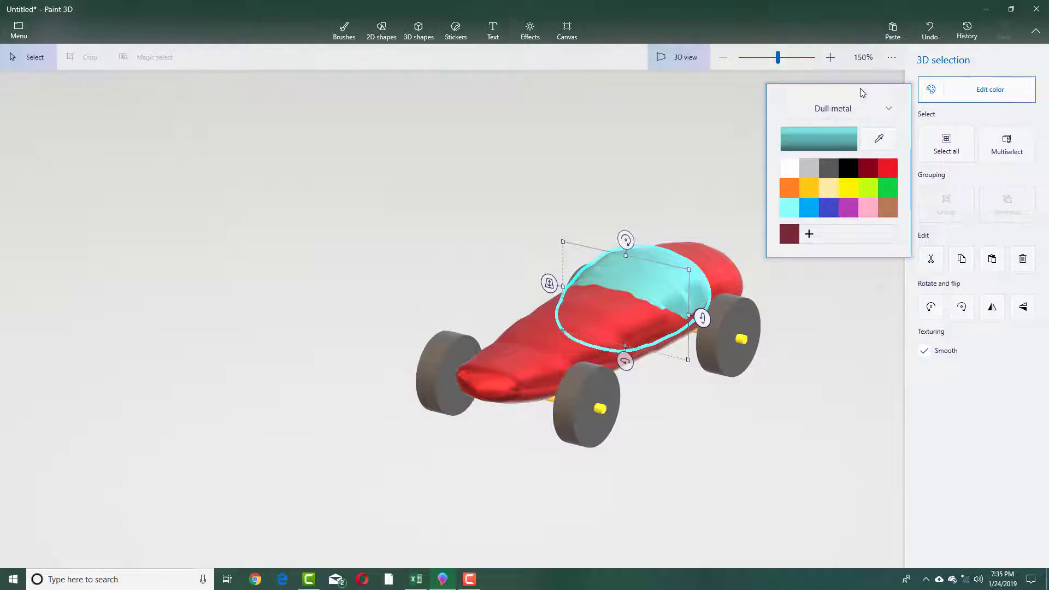
{"action": "left_click", "coordinate": [654, 195]}
- Raise the cockpit slightly so more of it protrudes above the red body
{"action": "left_click_drag", "start_coordinate": [770, 269], "coordinate": [611, 283]}
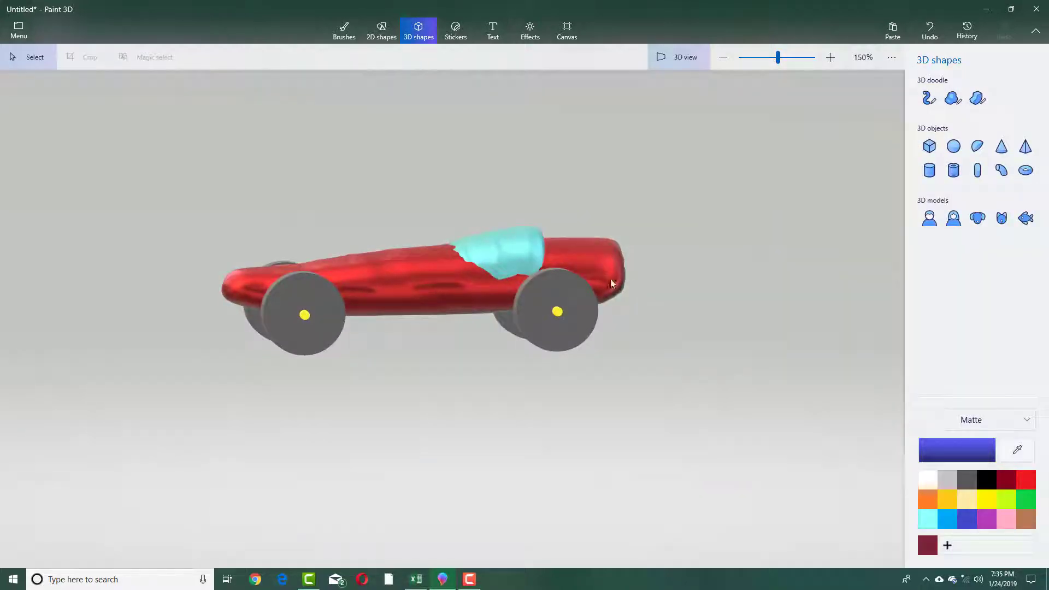
{"action": "left_click", "coordinate": [507, 250]}
{"action": "left_click_drag", "start_coordinate": [508, 250], "coordinate": [505, 241]}
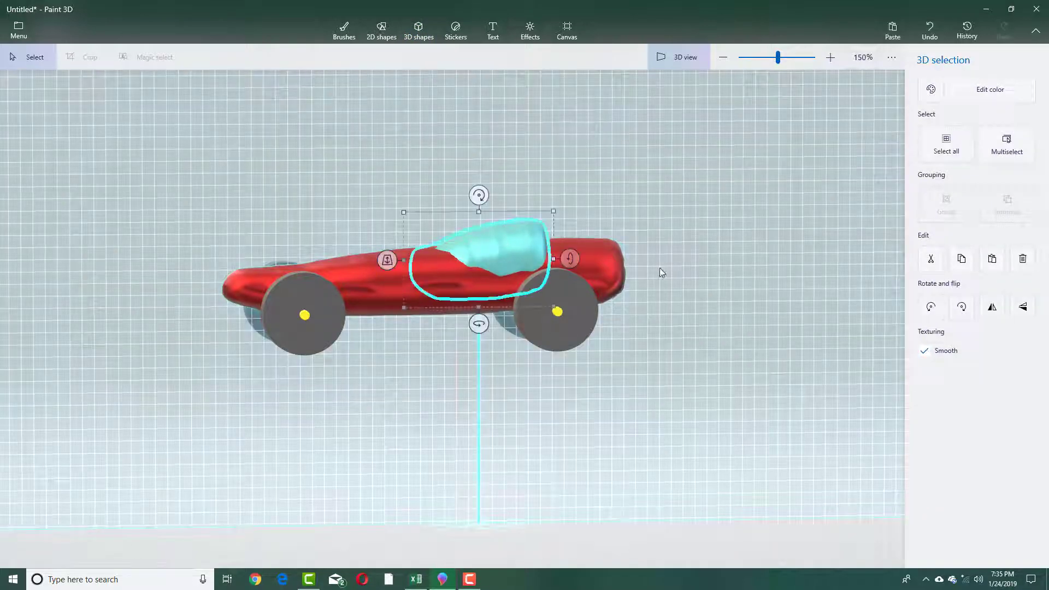
{"action": "left_click", "coordinate": [666, 295]}
- Turn off the 3D view and frame the whole car from the side at 200% zoom
{"action": "left_click_drag", "start_coordinate": [670, 311], "coordinate": [723, 356]}
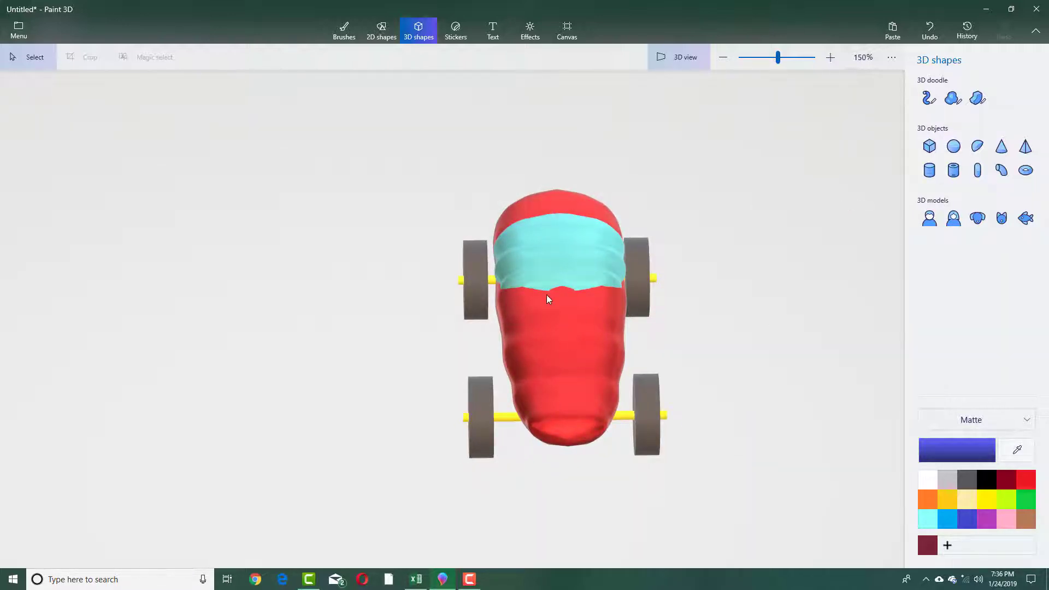
{"action": "left_click_drag", "start_coordinate": [705, 317], "coordinate": [686, 314]}
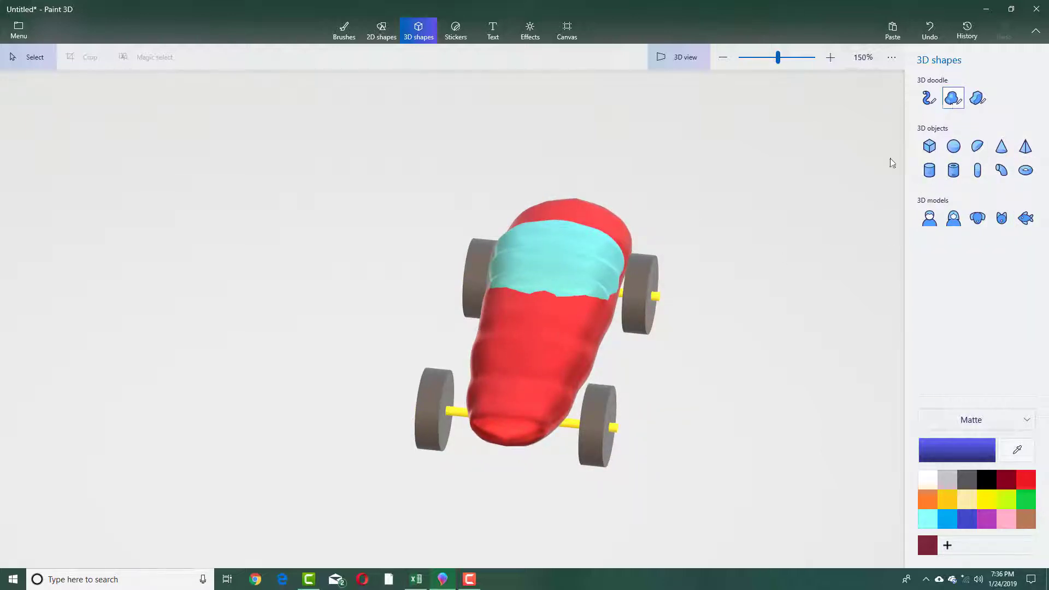
{"action": "left_click_drag", "start_coordinate": [841, 255], "coordinate": [675, 238]}
{"action": "left_click", "coordinate": [680, 57]}
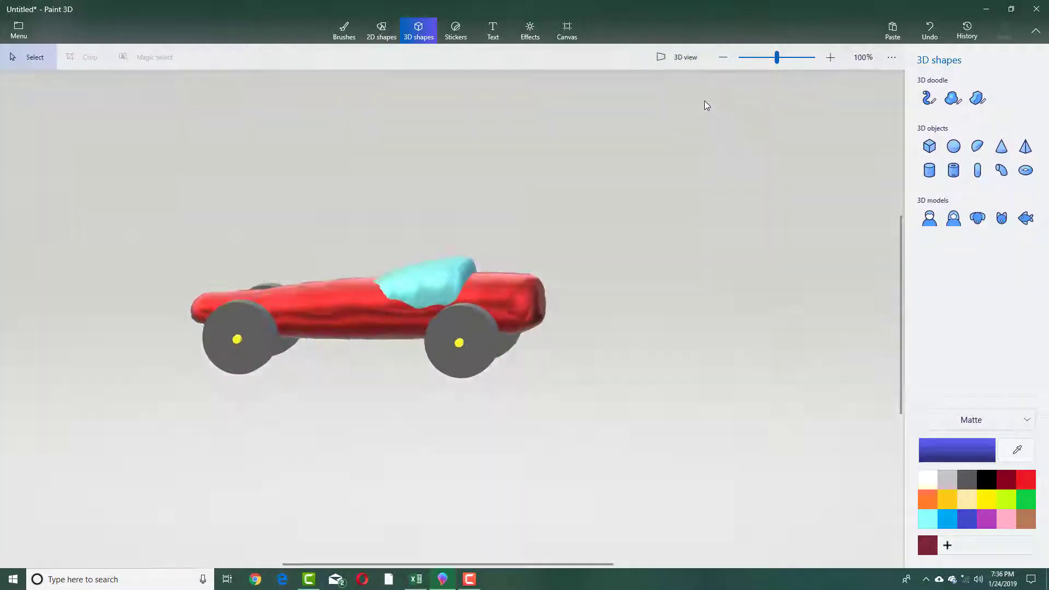
{"action": "scroll", "coordinate": [712, 260], "scroll_direction": "up", "scroll_amount": 5}
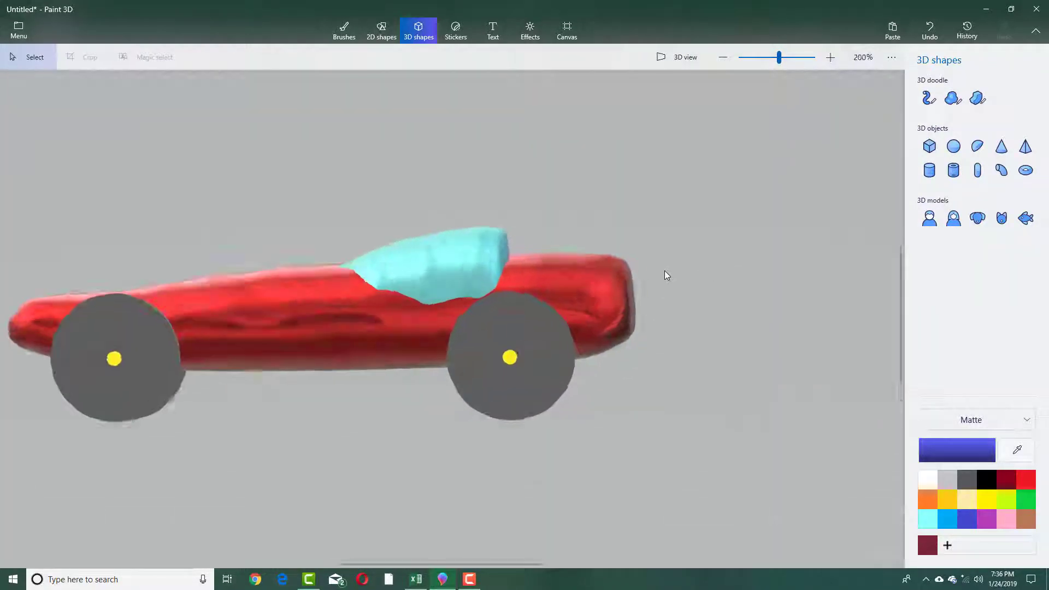
{"action": "middle_click_drag", "start_coordinate": [675, 273], "coordinate": [800, 256]}
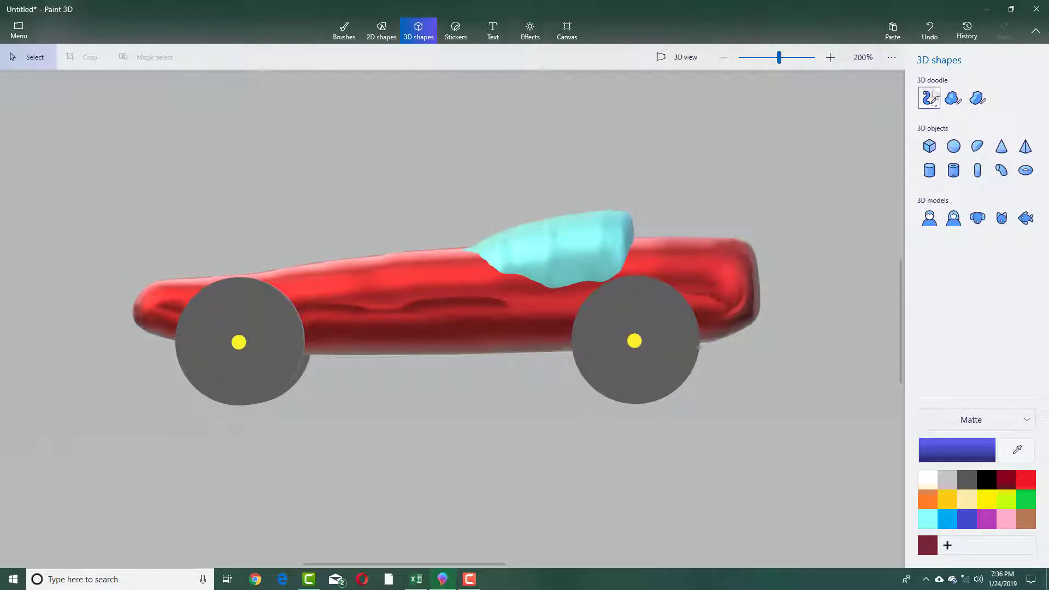
- Draw a long, thin soft-edge doodle along the side of the body, running from the nose to the tail
{"action": "left_click", "coordinate": [977, 99]}
{"action": "left_click", "coordinate": [938, 104]}
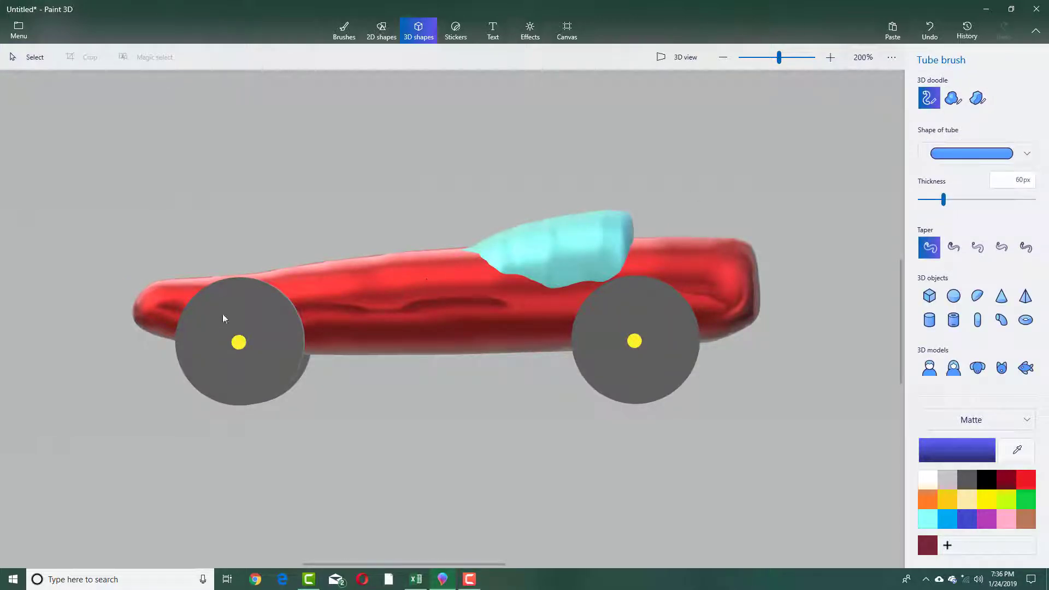
{"action": "left_click", "coordinate": [951, 99]}
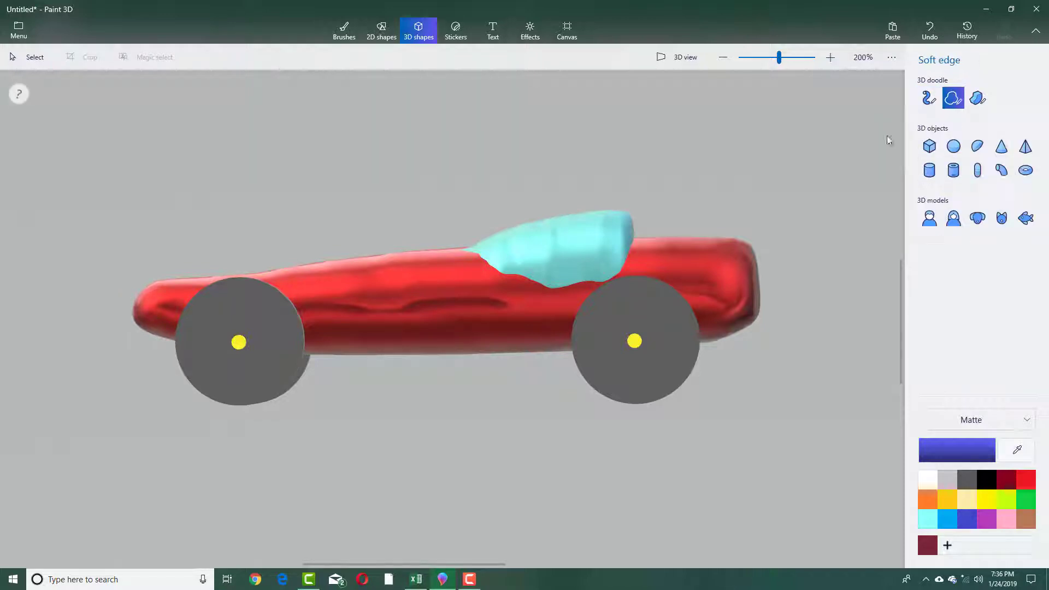
{"action": "left_click", "coordinate": [126, 301]}
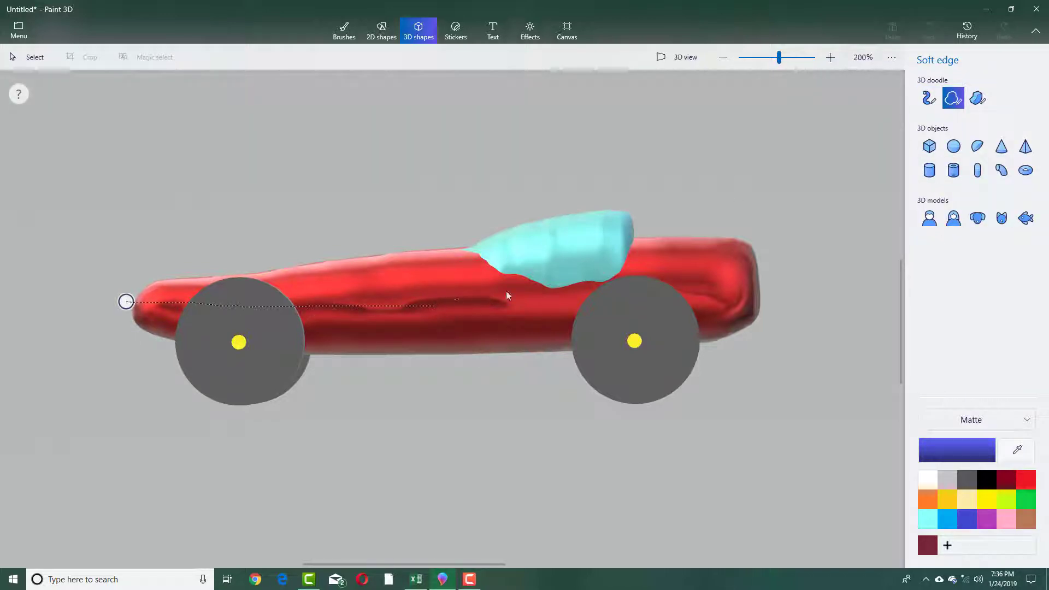
{"action": "mouse_move", "coordinate": [772, 271]}
{"action": "left_mouse_down"}
{"action": "mouse_move", "coordinate": [628, 305]}
{"action": "mouse_move", "coordinate": [391, 326]}
{"action": "left_mouse_up"}
{"action": "left_click_drag", "start_coordinate": [119, 309], "coordinate": [126, 303]}
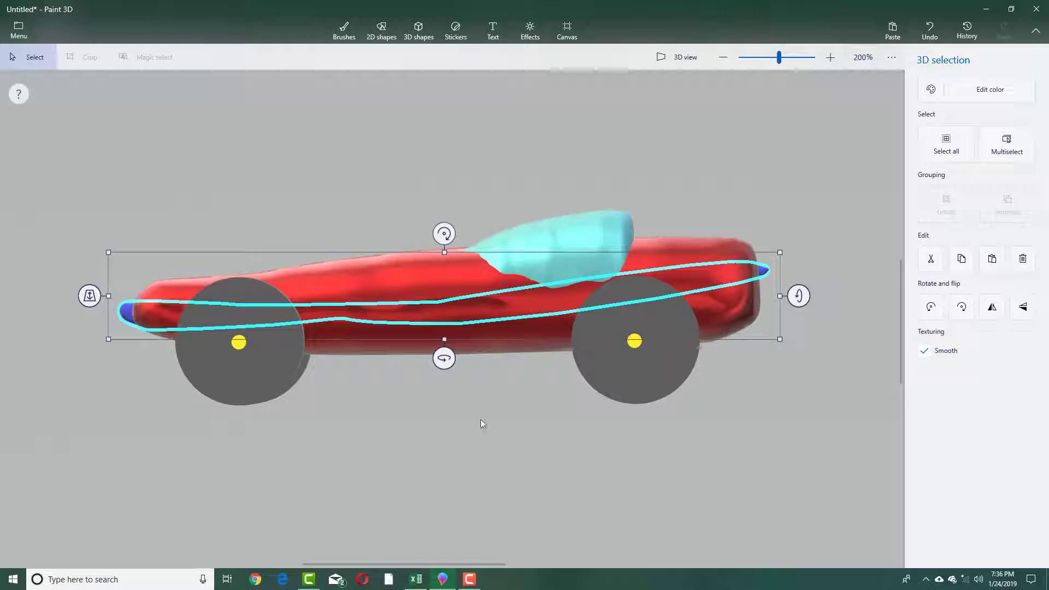
- Stretch the new soft-edge shape across the full width of the car body and reduce its height slightly
{"action": "left_click", "coordinate": [677, 56]}
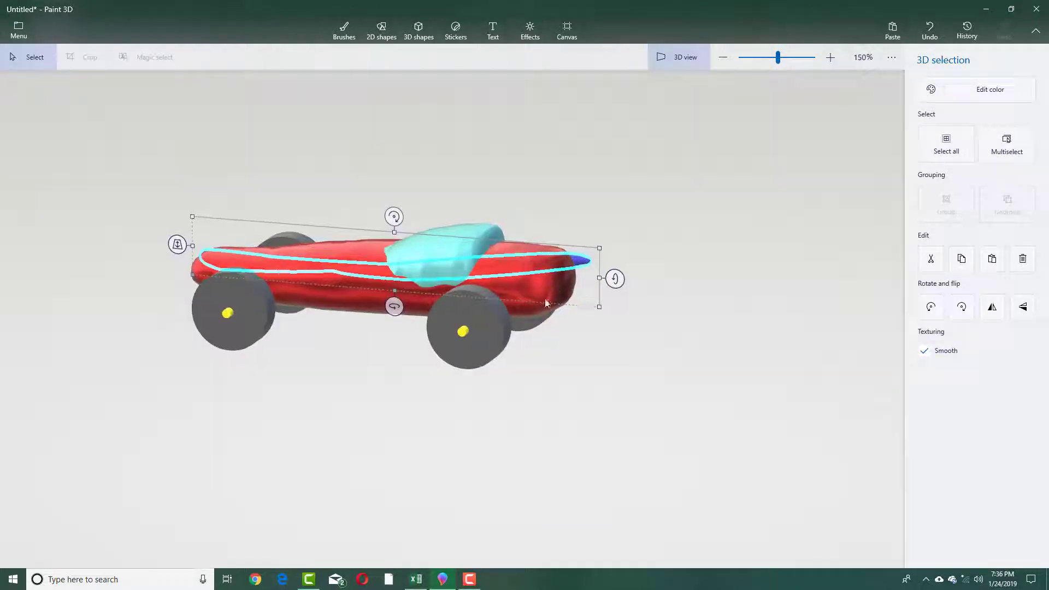
{"action": "left_click_drag", "start_coordinate": [447, 382], "coordinate": [619, 401]}
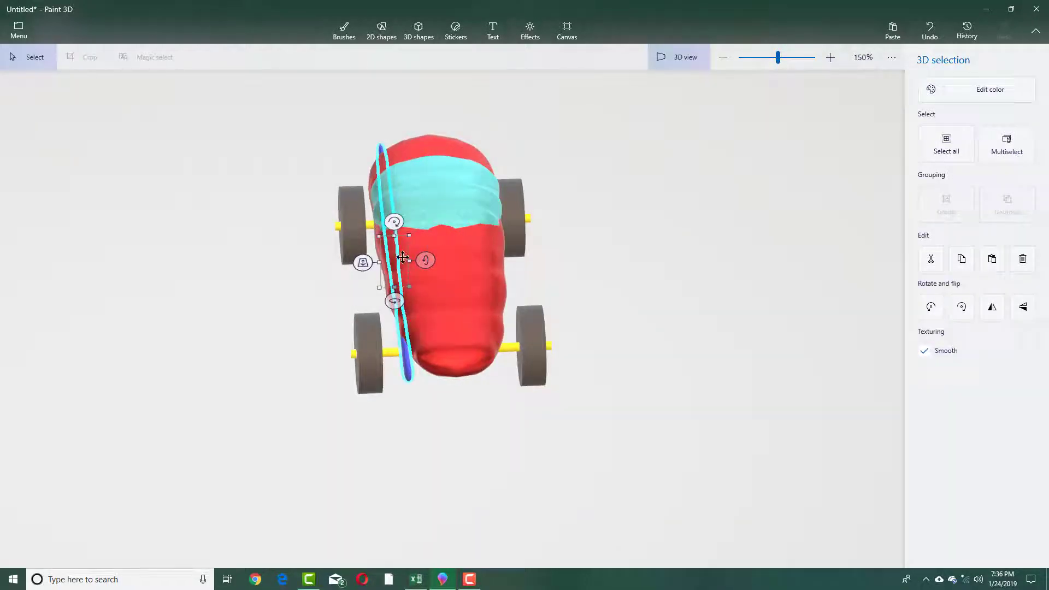
{"action": "mouse_move", "coordinate": [403, 257]}
{"action": "left_mouse_down"}
{"action": "mouse_move", "coordinate": [509, 240]}
{"action": "mouse_move", "coordinate": [533, 261]}
{"action": "mouse_move", "coordinate": [571, 262]}
{"action": "mouse_move", "coordinate": [492, 243]}
{"action": "mouse_move", "coordinate": [517, 241]}
{"action": "mouse_move", "coordinate": [521, 254]}
{"action": "left_mouse_up"}
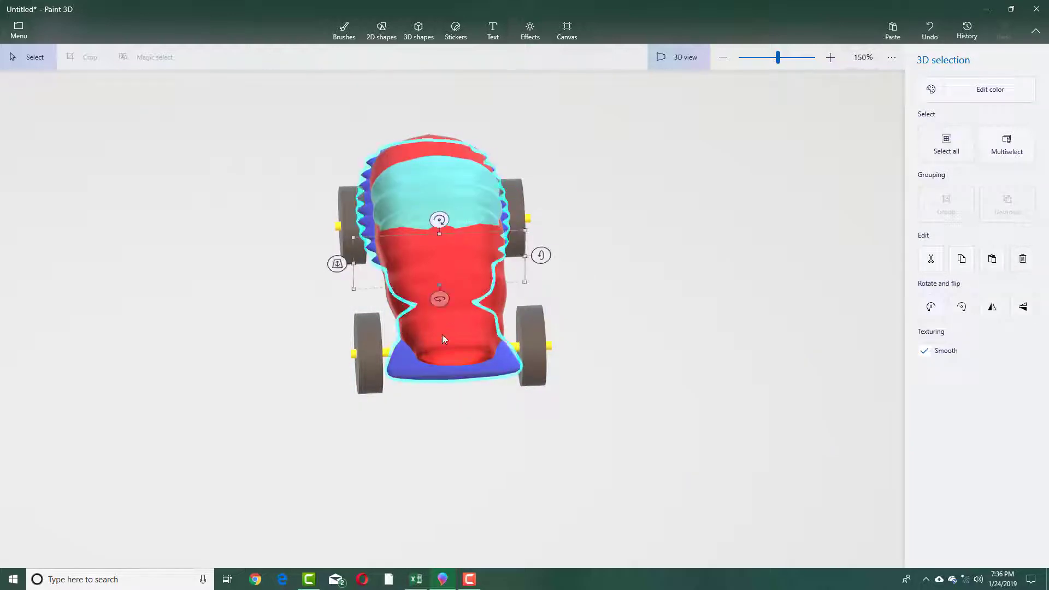
{"action": "left_click_drag", "start_coordinate": [442, 286], "coordinate": [441, 278]}
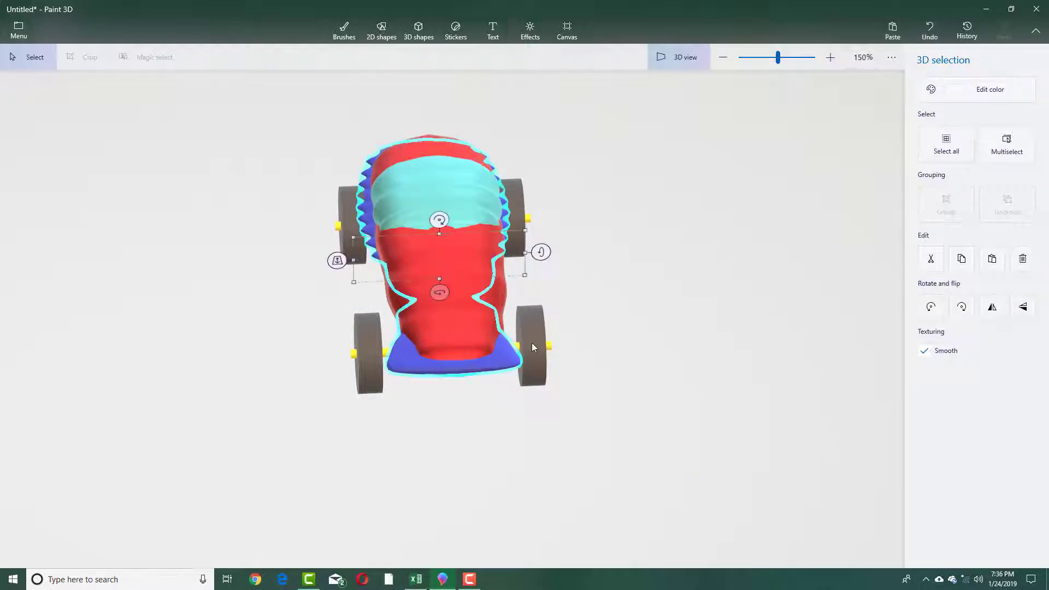
- Narrow the stretched trim shape slightly, then recenter it on the body and raise it a little
{"action": "mouse_move", "coordinate": [566, 387]}
{"action": "right_mouse_down"}
{"action": "mouse_move", "coordinate": [675, 389]}
{"action": "mouse_move", "coordinate": [665, 298]}
{"action": "mouse_move", "coordinate": [495, 400]}
{"action": "mouse_move", "coordinate": [473, 396]}
{"action": "right_mouse_up"}
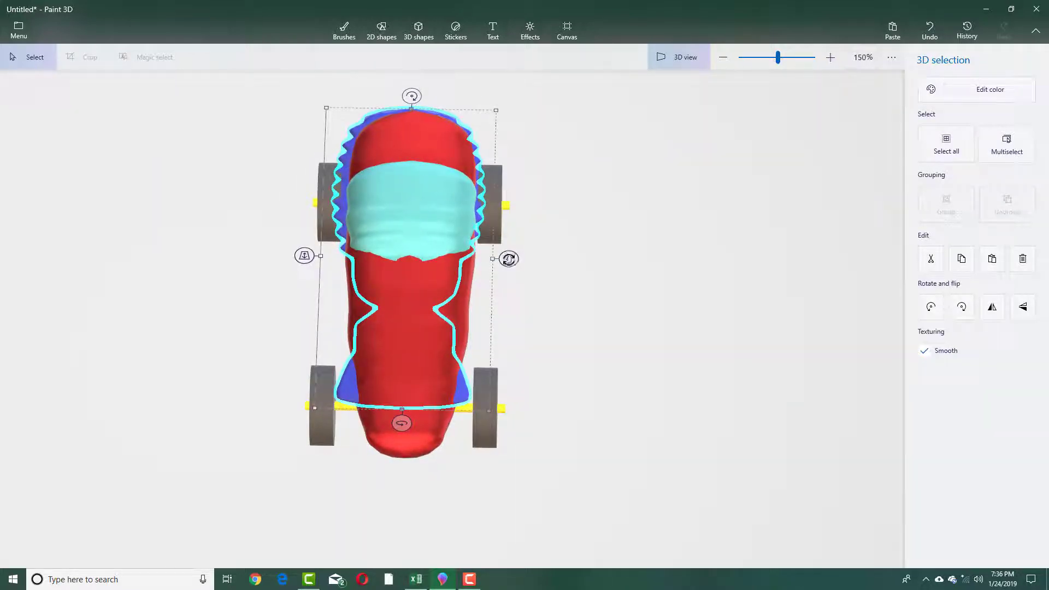
{"action": "left_click_drag", "start_coordinate": [494, 258], "coordinate": [484, 258]}
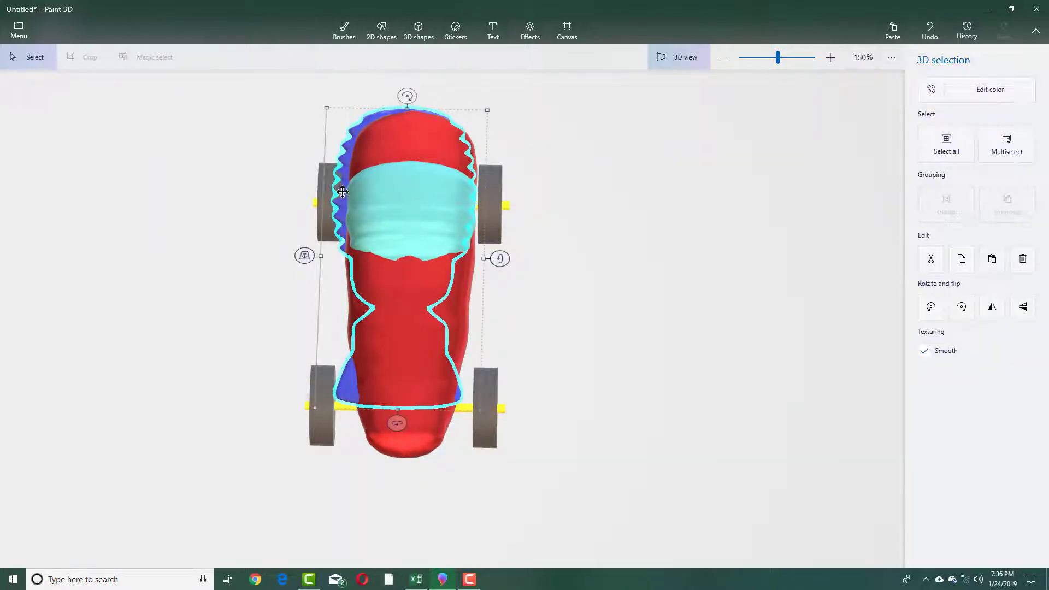
{"action": "left_click_drag", "start_coordinate": [343, 192], "coordinate": [349, 202]}
{"action": "right_click_drag", "start_coordinate": [592, 285], "coordinate": [756, 232]}
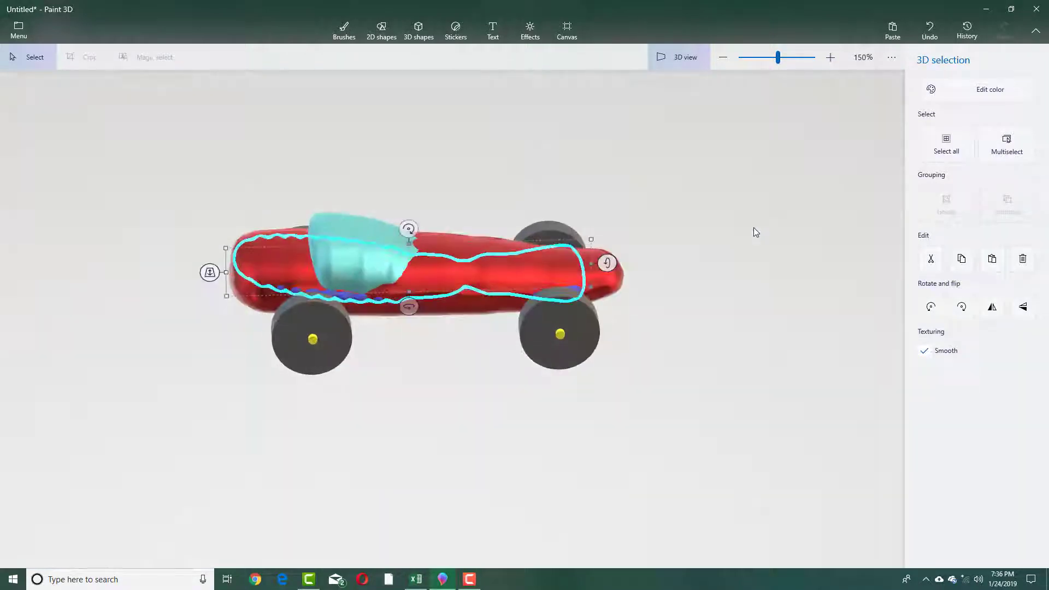
{"action": "left_click_drag", "start_coordinate": [406, 281], "coordinate": [415, 269]}
- Color the trim shape dark red and give it the Polished metal finish
{"action": "left_click", "coordinate": [993, 94]}
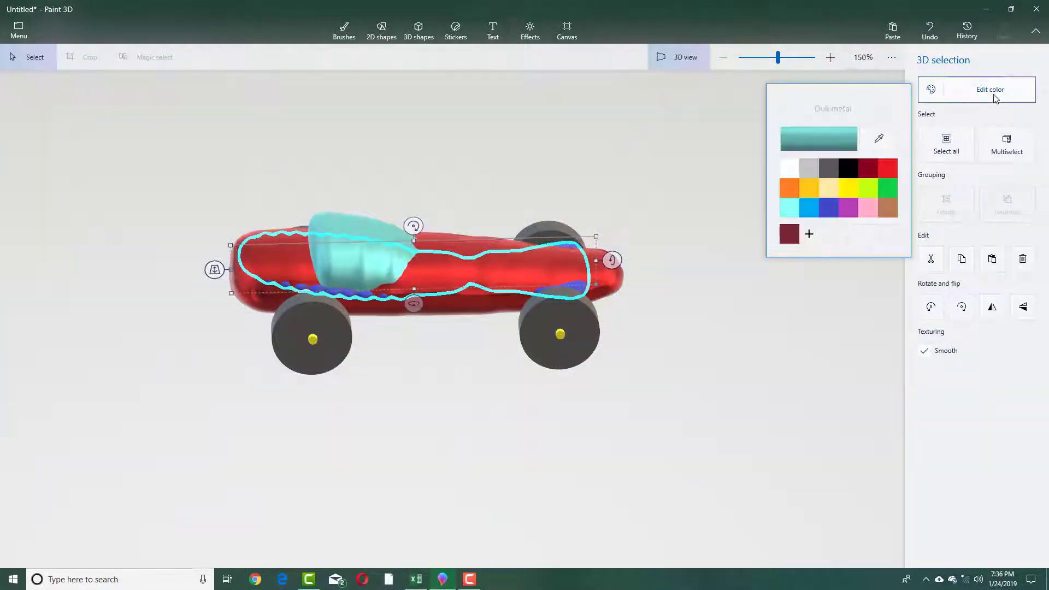
{"action": "left_click", "coordinate": [861, 174]}
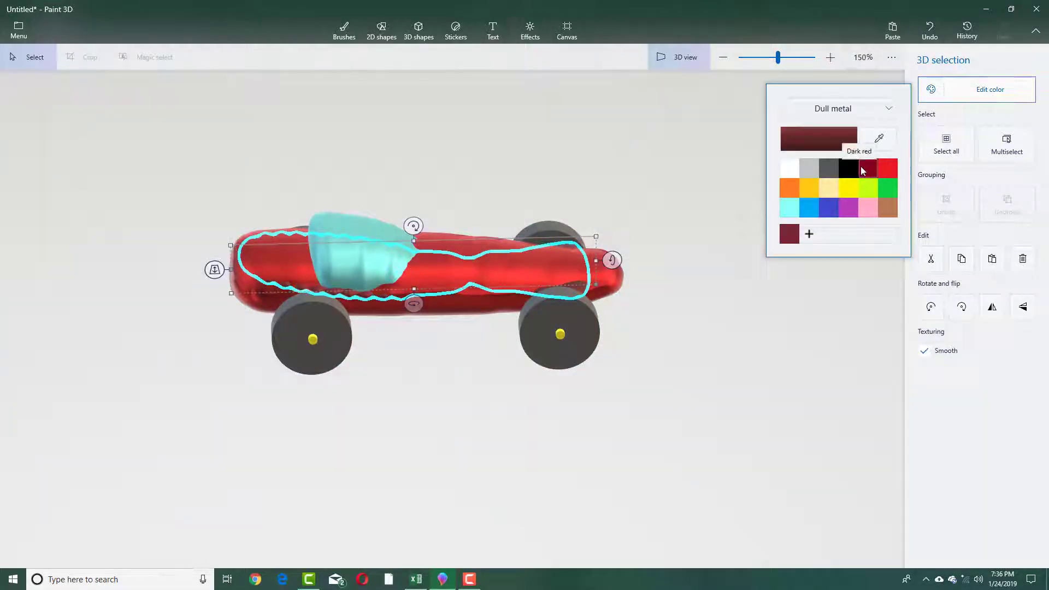
{"action": "left_click", "coordinate": [868, 109]}
{"action": "left_click", "coordinate": [859, 130]}
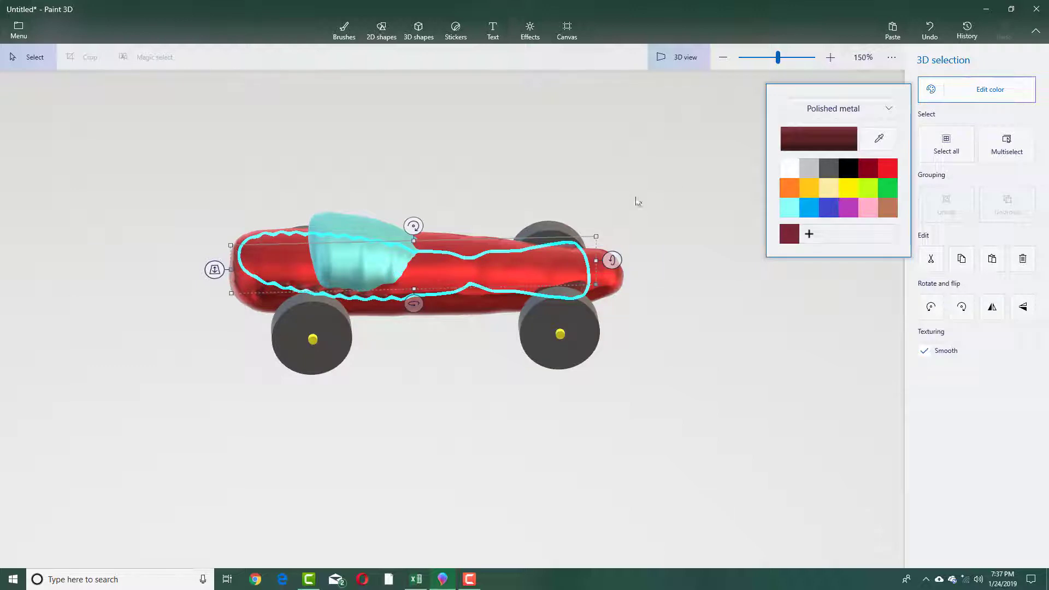
{"action": "left_click", "coordinate": [739, 248]}
- Place a ringed planet sticker on the side of the red body, between the front wheel and the cockpit
{"action": "left_click_drag", "start_coordinate": [740, 248], "coordinate": [739, 335]}
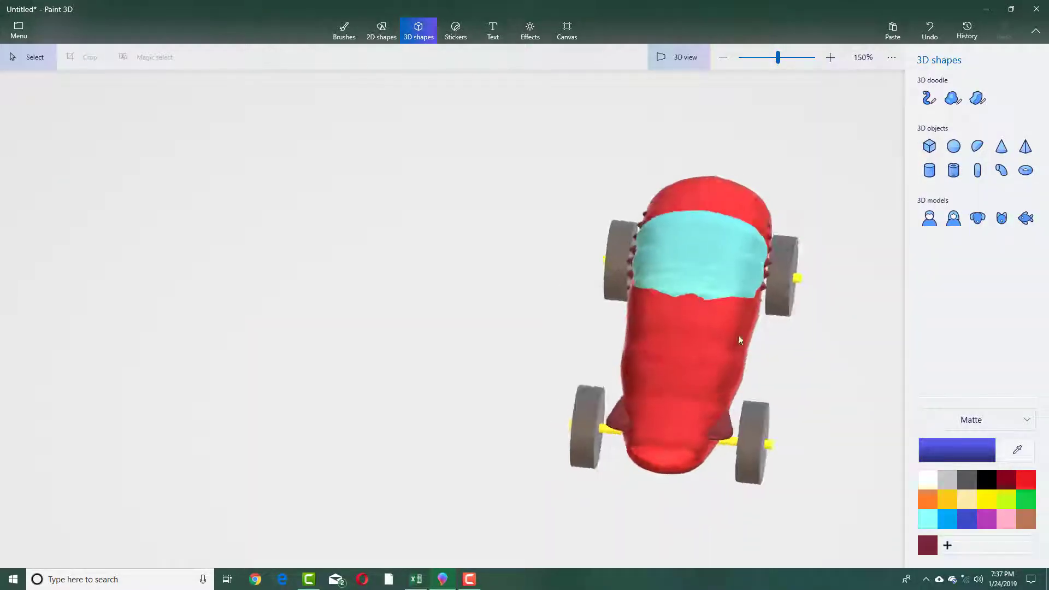
{"action": "left_click", "coordinate": [690, 335]}
{"action": "left_click", "coordinate": [747, 391]}
{"action": "left_click", "coordinate": [702, 360]}
{"action": "left_click", "coordinate": [455, 30]}
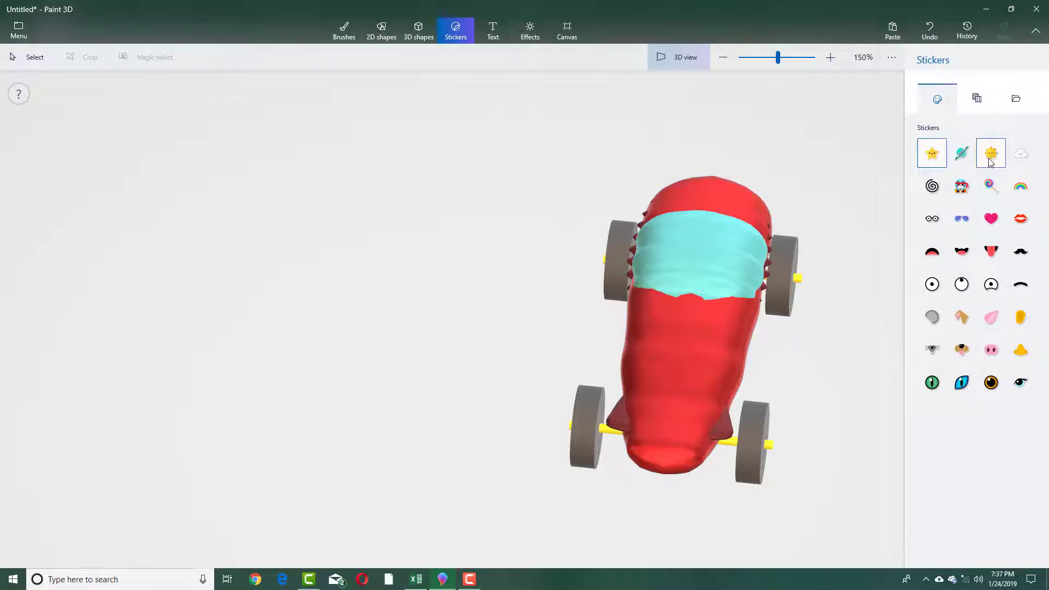
{"action": "left_click", "coordinate": [964, 160]}
{"action": "right_click_drag", "start_coordinate": [836, 358], "coordinate": [679, 325]}
{"action": "left_click_drag", "start_coordinate": [542, 293], "coordinate": [580, 330]}
{"action": "left_click", "coordinate": [603, 310]}
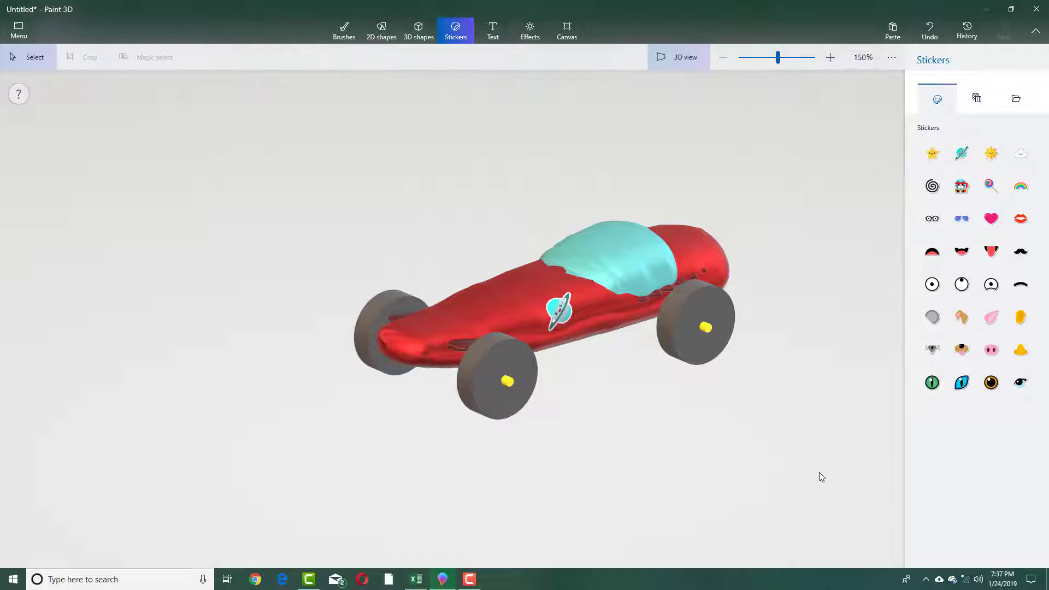
- Select the front and rear axles together and color them black
{"action": "left_click_drag", "start_coordinate": [361, 192], "coordinate": [326, 167]}
{"action": "left_click", "coordinate": [674, 512]}
{"action": "left_click", "coordinate": [507, 382]}
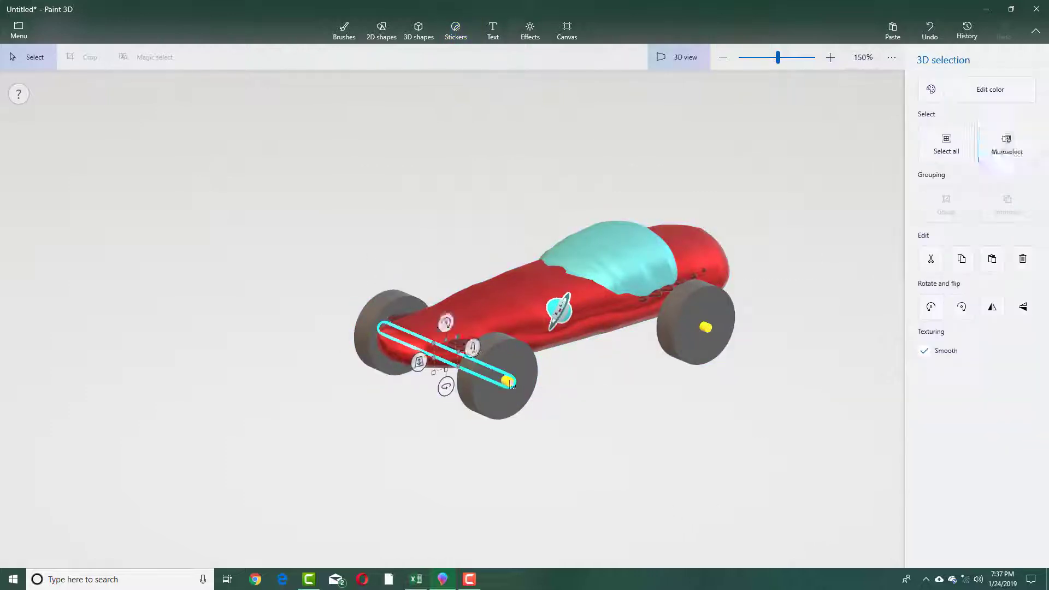
{"action": "left_click", "coordinate": [706, 328]}
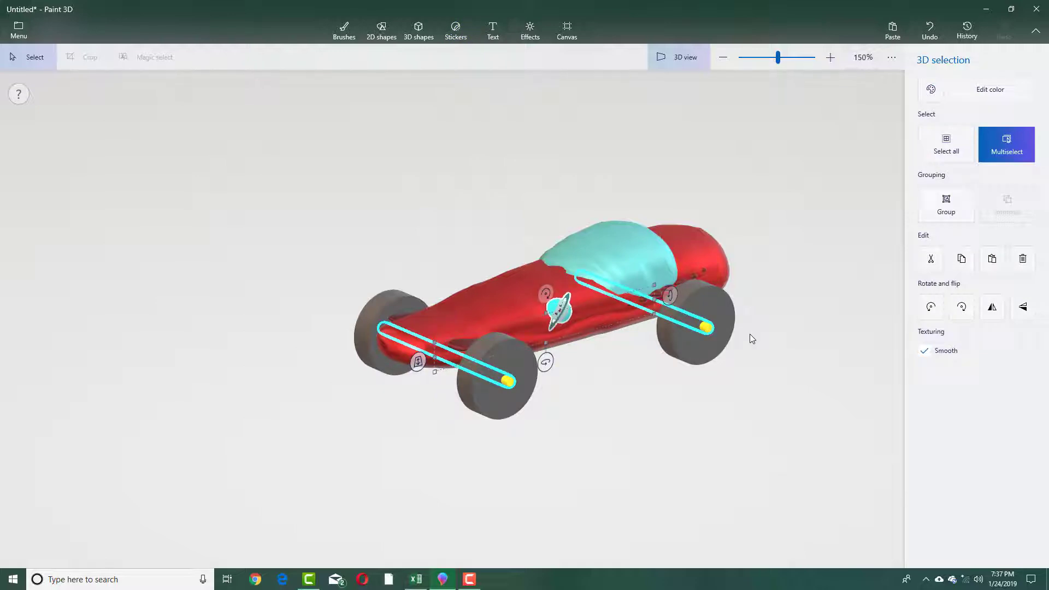
{"action": "left_click", "coordinate": [978, 89]}
{"action": "left_click", "coordinate": [844, 167]}
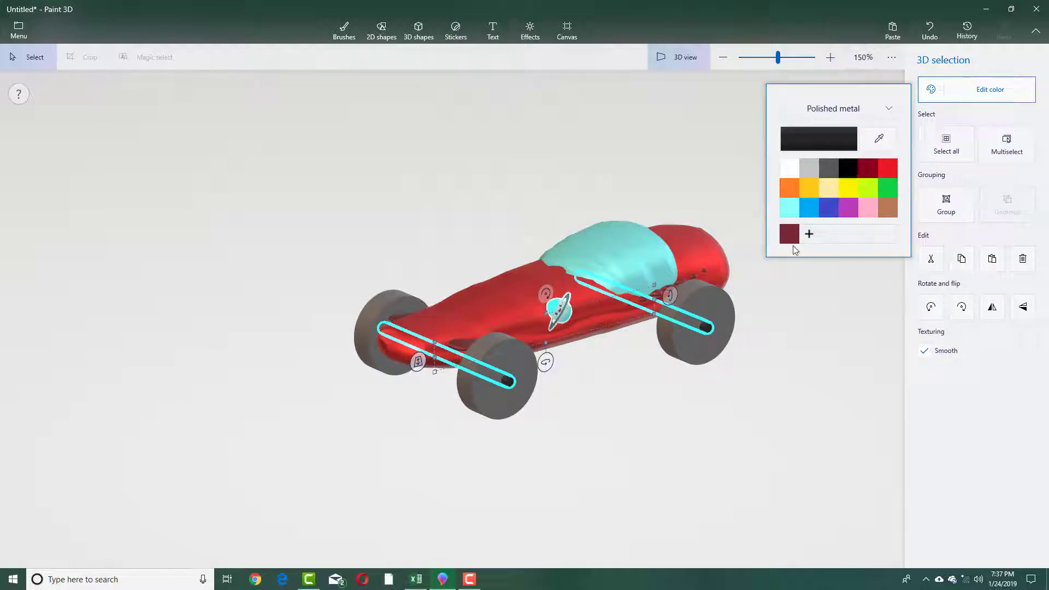
{"action": "left_click", "coordinate": [749, 407]}
{"action": "left_click", "coordinate": [763, 417]}
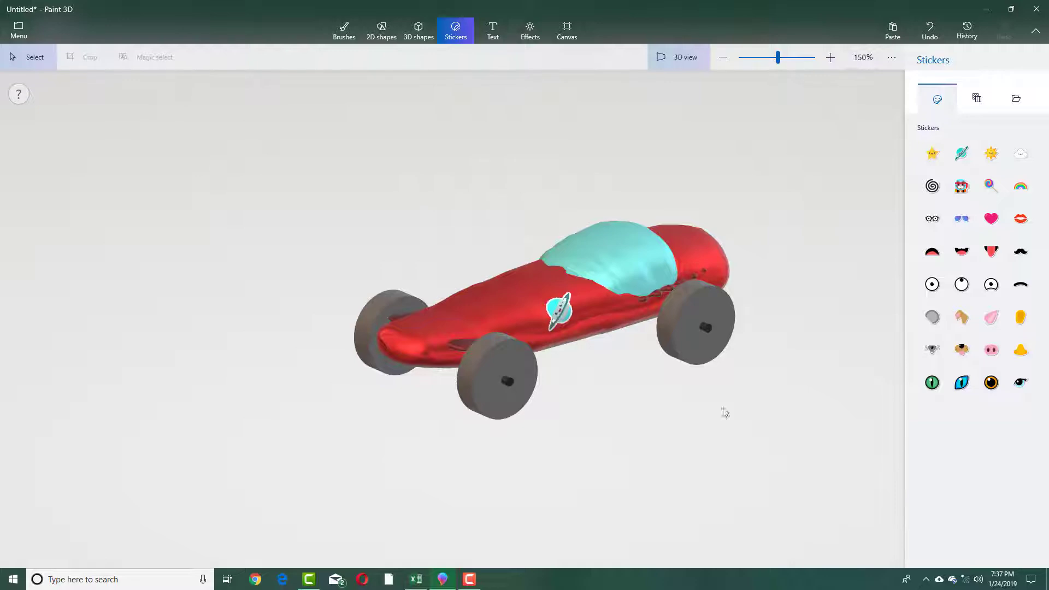
- Select all parts of the car and group them into one object
{"action": "left_click", "coordinate": [604, 269]}
{"action": "right_click", "coordinate": [612, 263]}
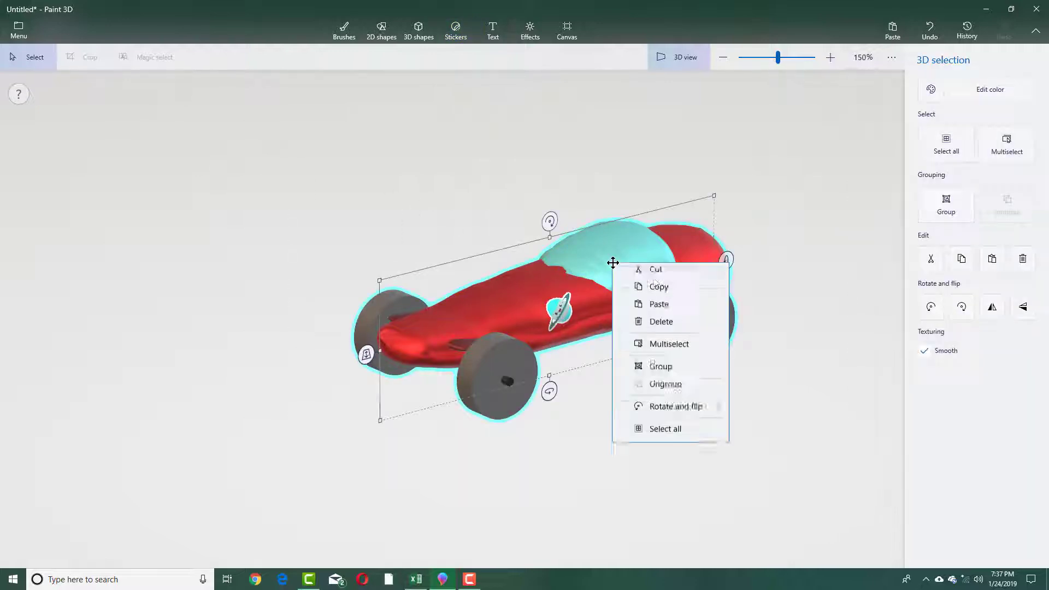
{"action": "left_click", "coordinate": [668, 413]}
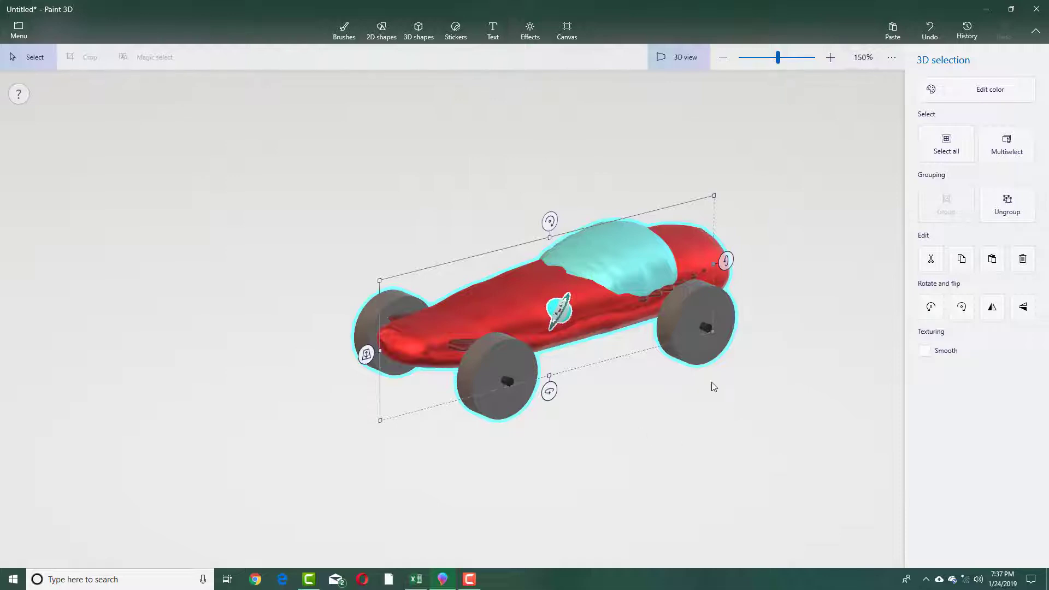
{"action": "left_click", "coordinate": [729, 415]}
- Duplicate the grouped car twice and line up the copies side by side as a row of three cars
{"action": "middle_click_drag", "start_coordinate": [647, 428], "coordinate": [598, 410]}
{"action": "left_click", "coordinate": [686, 62]}
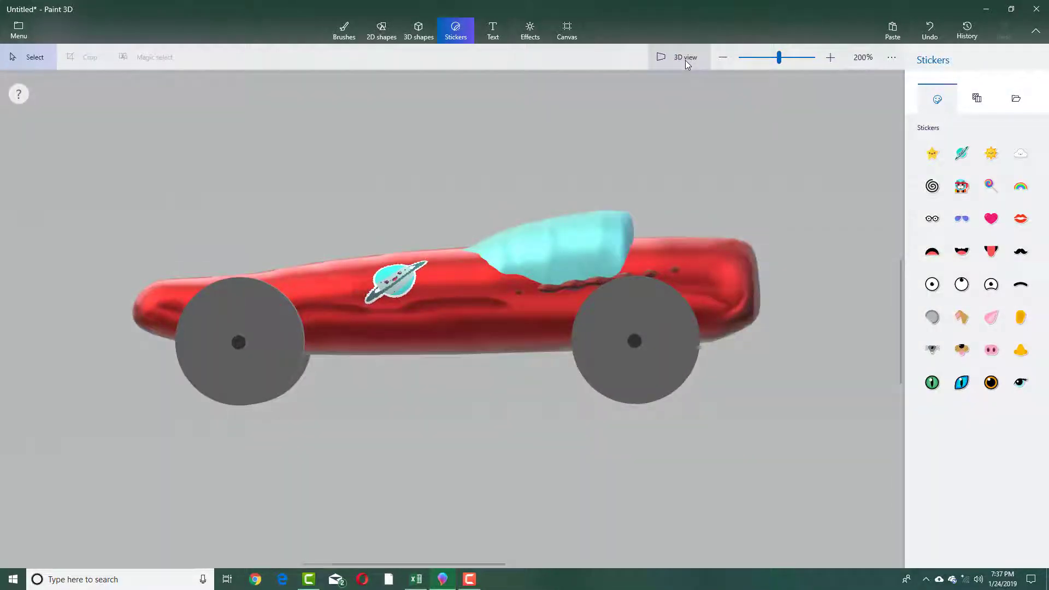
{"action": "left_click", "coordinate": [685, 62]}
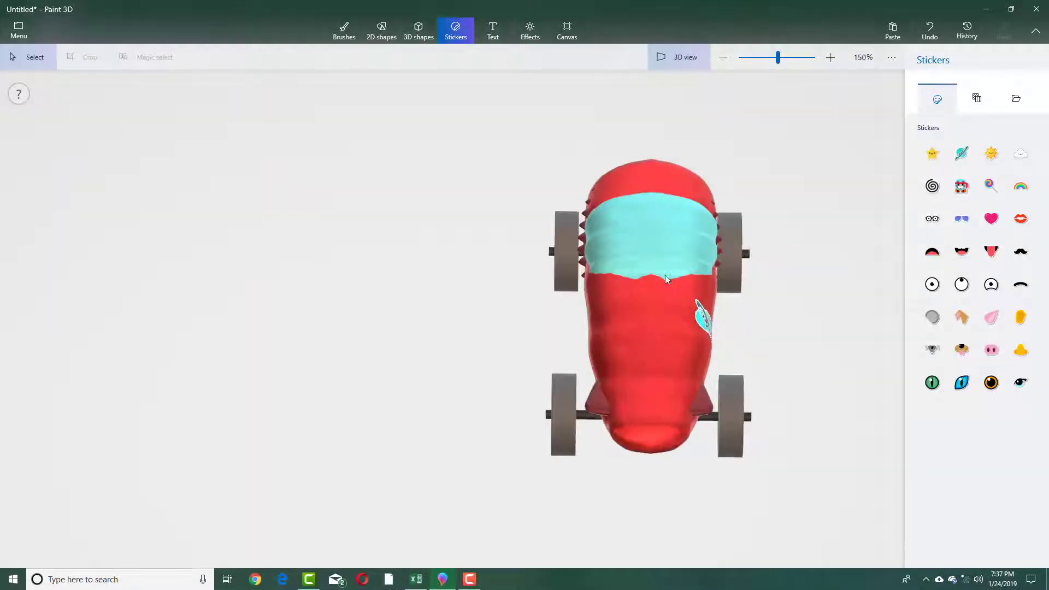
{"action": "left_click", "coordinate": [665, 279]}
{"action": "key", "text": "ctrl+c"}
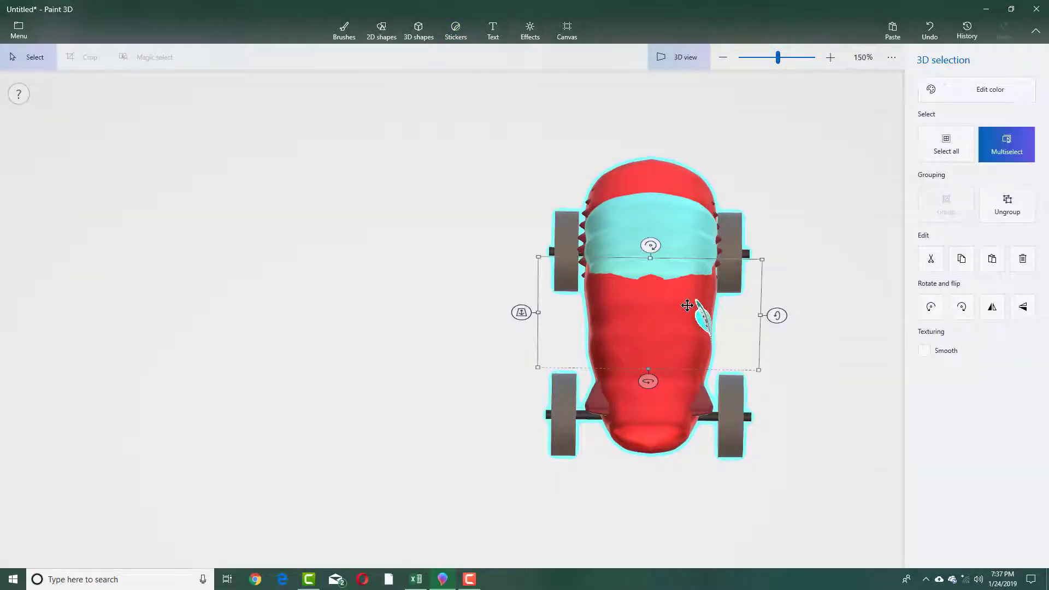
{"action": "key", "text": "ctrl+v"}
{"action": "left_click_drag", "start_coordinate": [687, 285], "coordinate": [269, 280]}
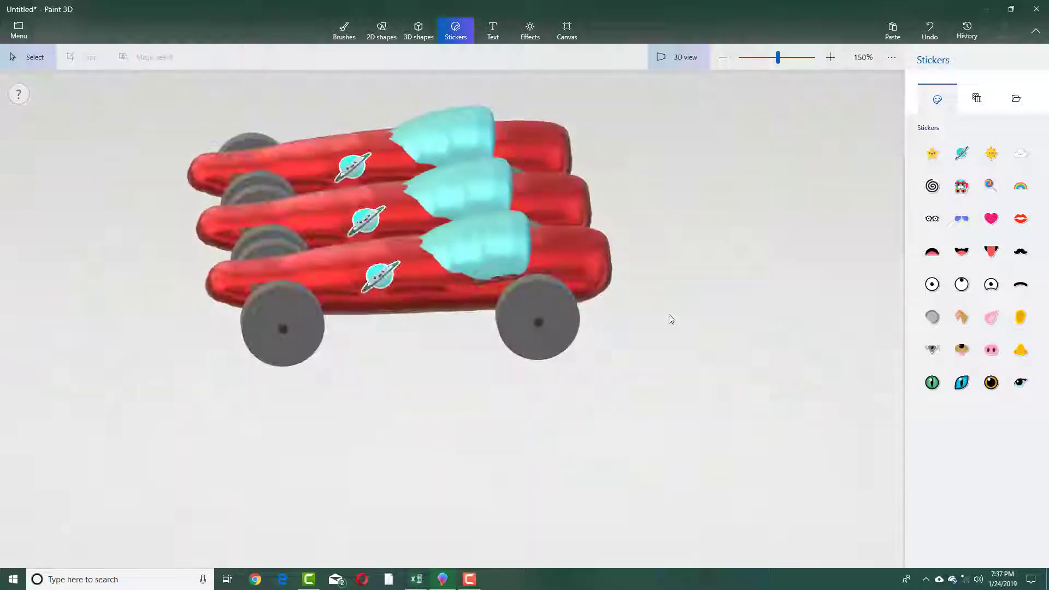
{"action": "right_click_drag", "start_coordinate": [671, 318], "coordinate": [611, 323]}
{"action": "middle_click_drag", "start_coordinate": [624, 338], "coordinate": [680, 409]}
{"action": "scroll", "coordinate": [681, 408], "scroll_direction": "up", "scroll_amount": 1}
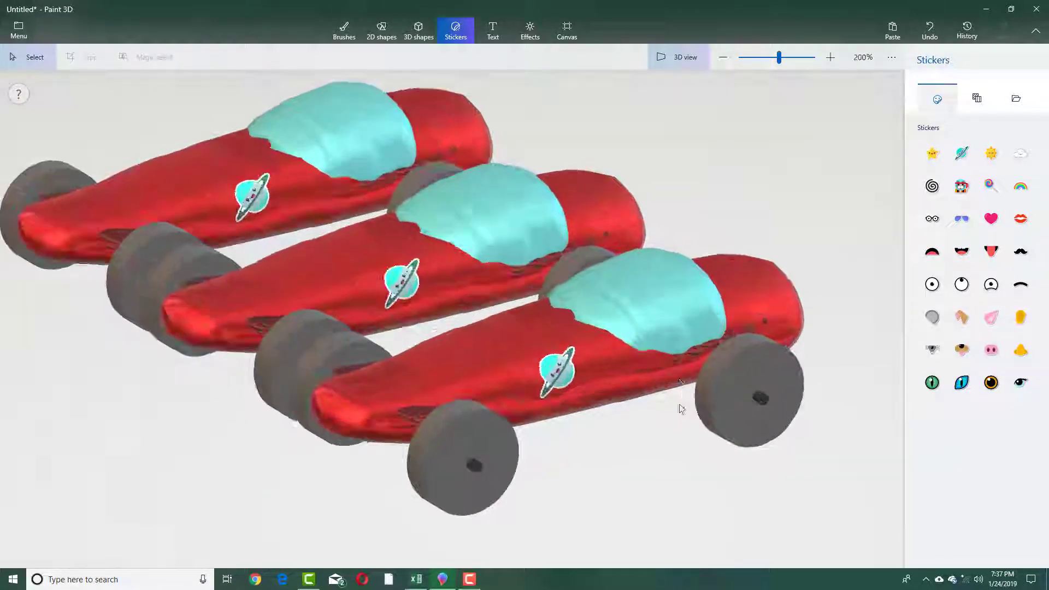
{"action": "scroll", "coordinate": [632, 428], "scroll_direction": "down", "scroll_amount": 3}
{"action": "left_click_drag", "start_coordinate": [610, 414], "coordinate": [637, 421]}
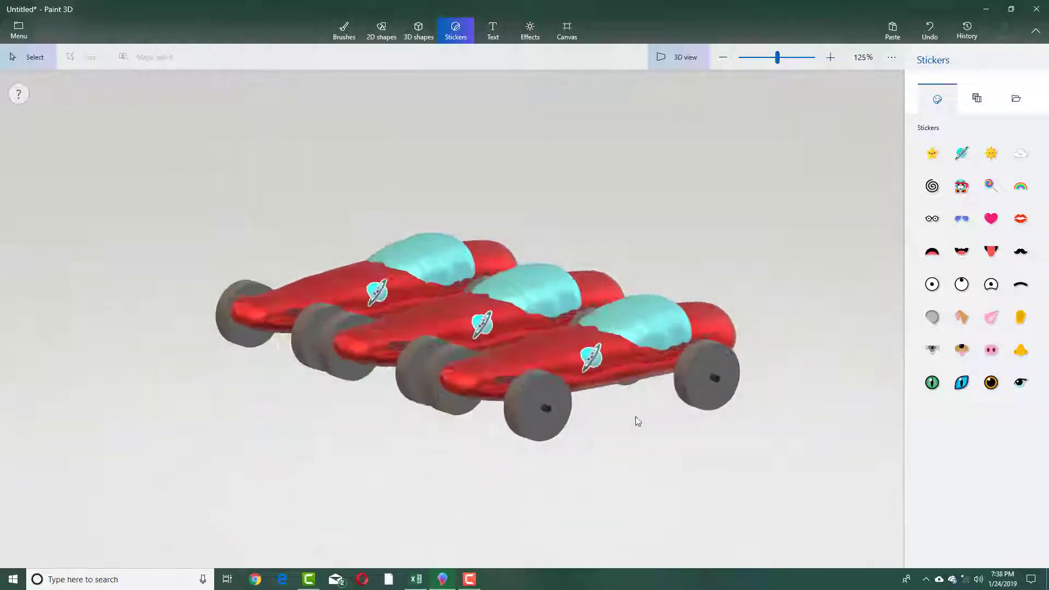